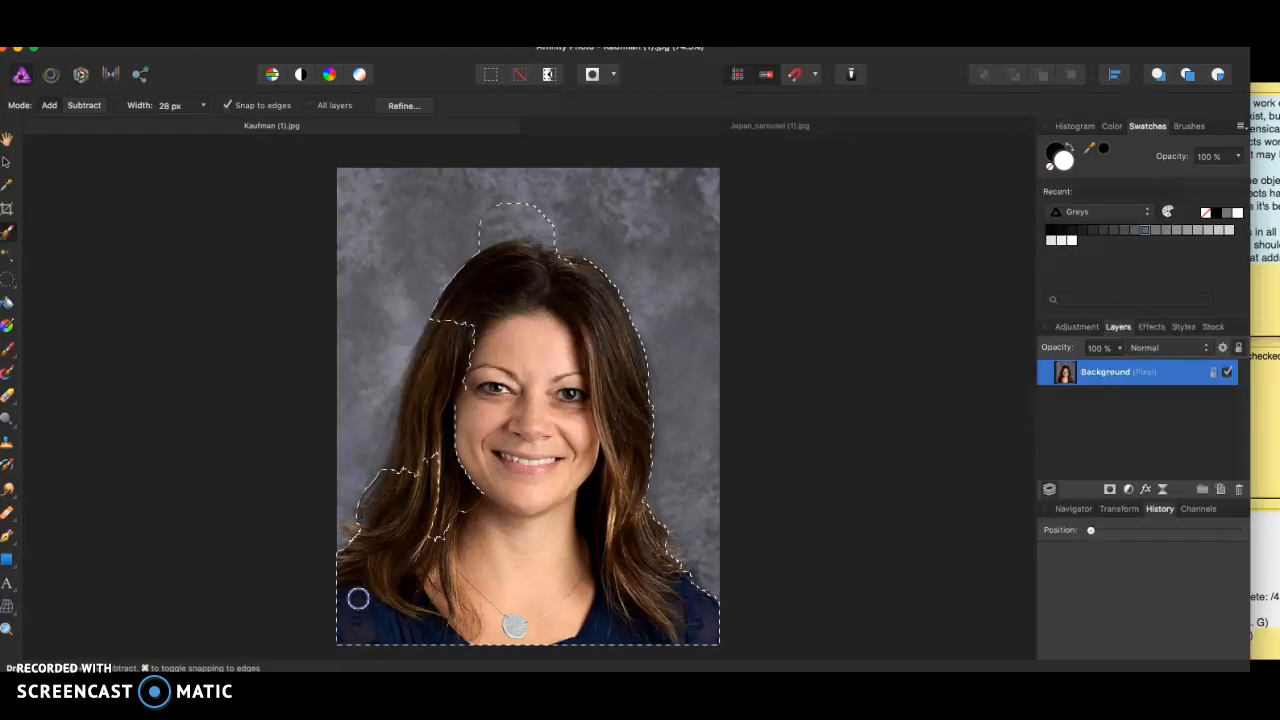
# Clean up the portrait selection with the Selection Brush, including the missing hair and excluding the background patch above her head
pyautogui.moveTo(435, 390); pyautogui.dragTo(430, 402)
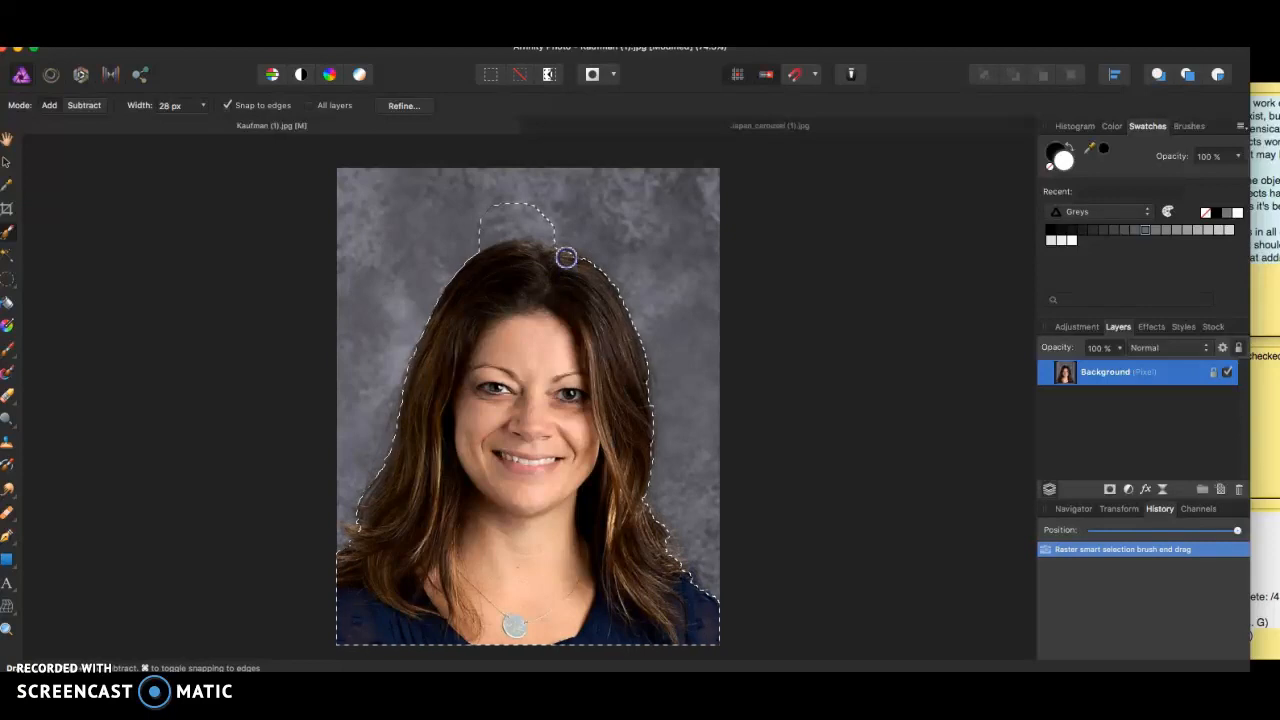
pyautogui.moveTo(584, 267); pyautogui.dragTo(584, 268)
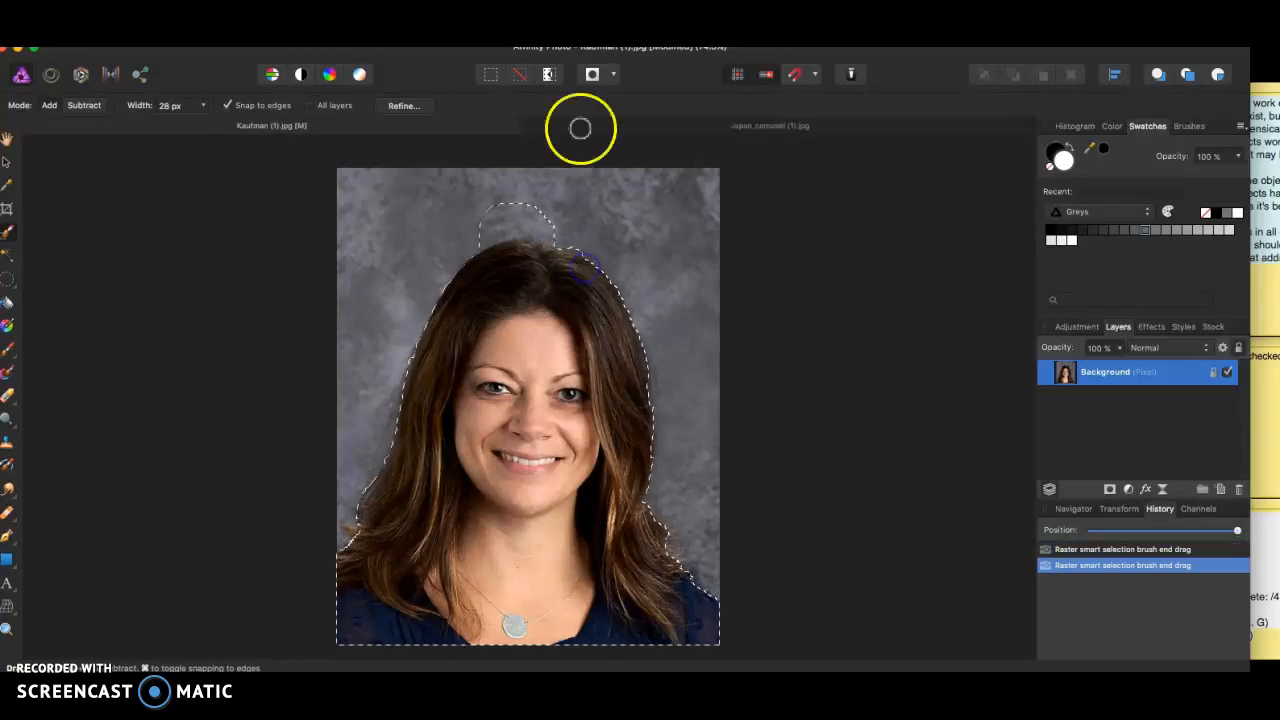
pyautogui.moveTo(574, 217); pyautogui.dragTo(571, 219)
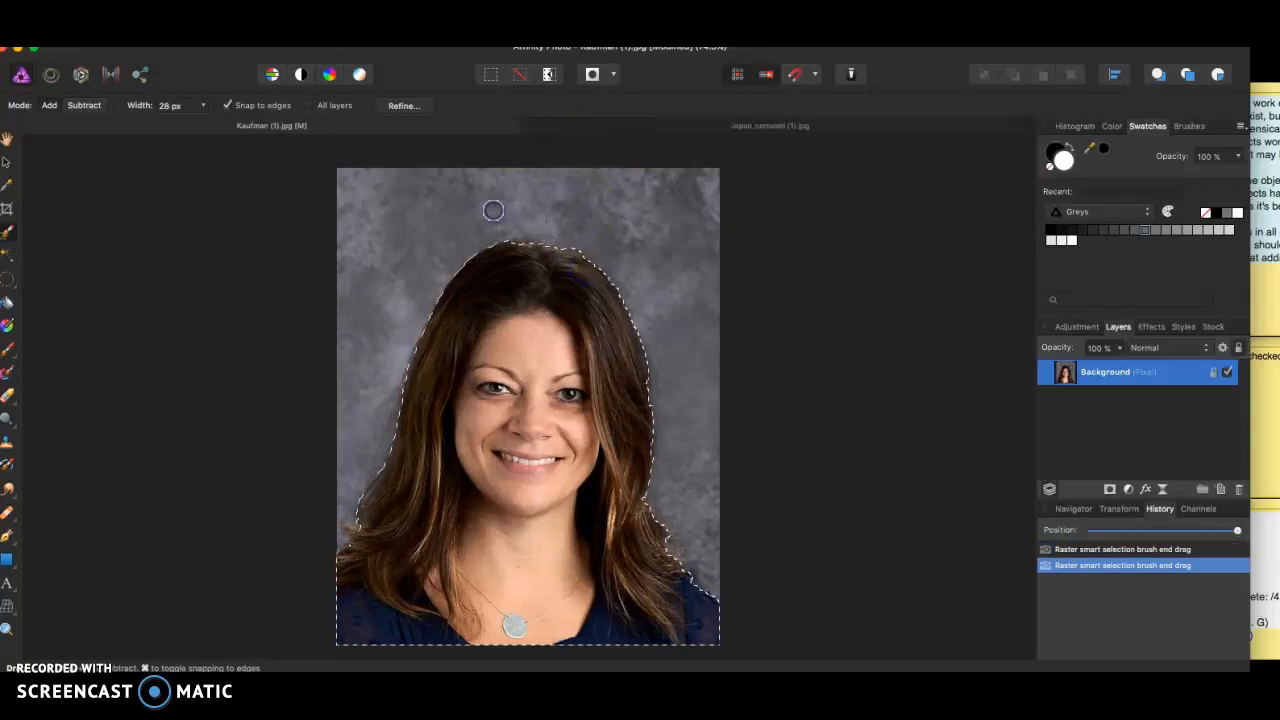
pyautogui.moveTo(493, 210); pyautogui.dragTo(492, 211)
# Copy the selected woman and paste her into the Japan_carousel image
pyautogui.click(165, 32)
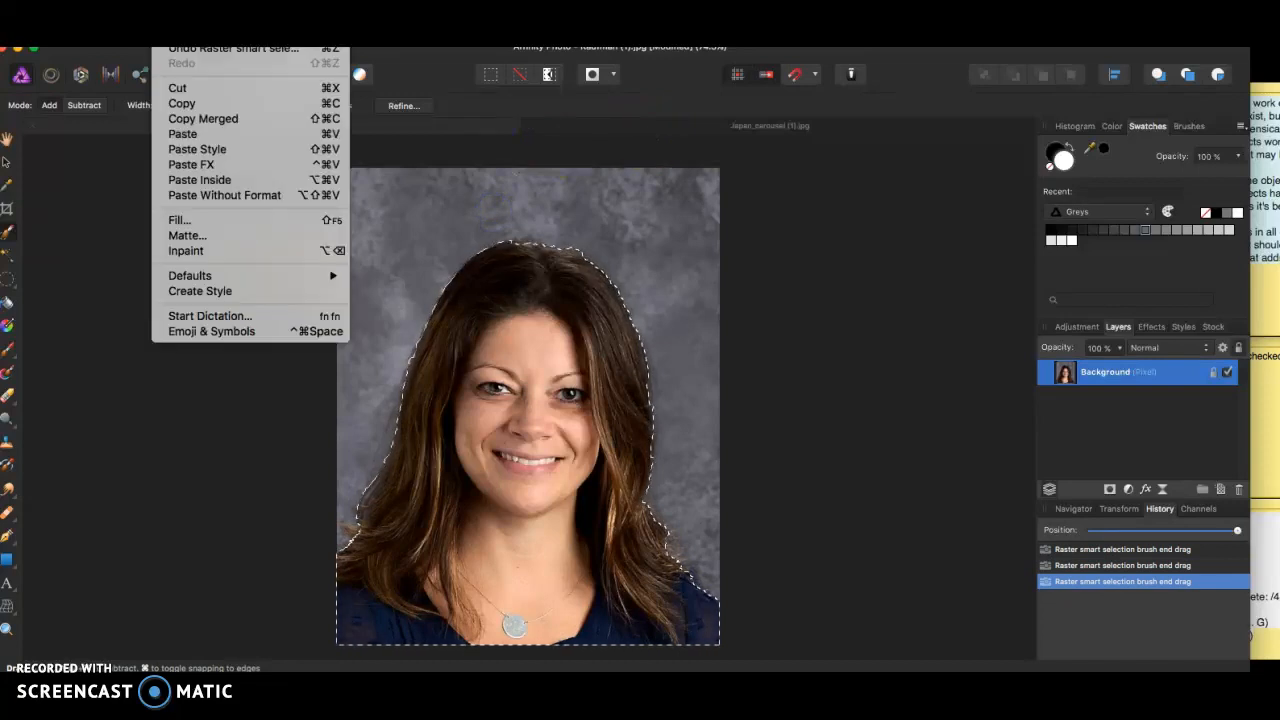
pyautogui.click(178, 103)
pyautogui.click(716, 126)
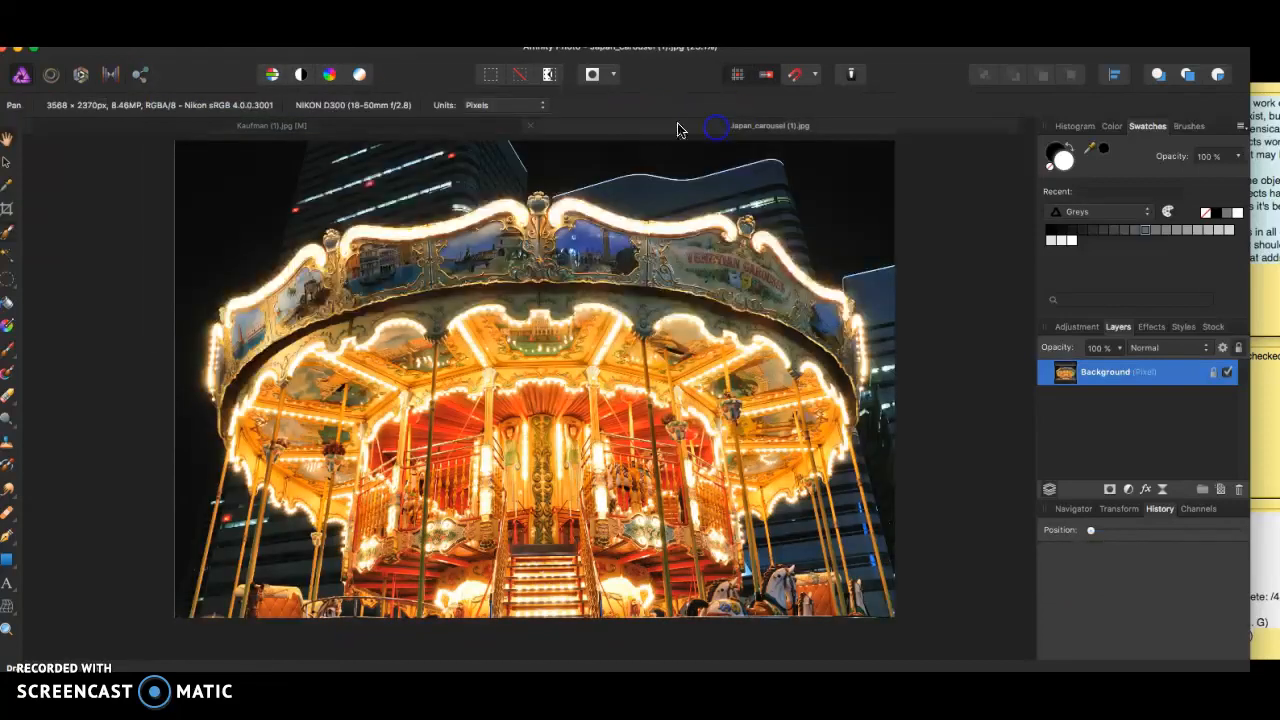
pyautogui.click(165, 32)
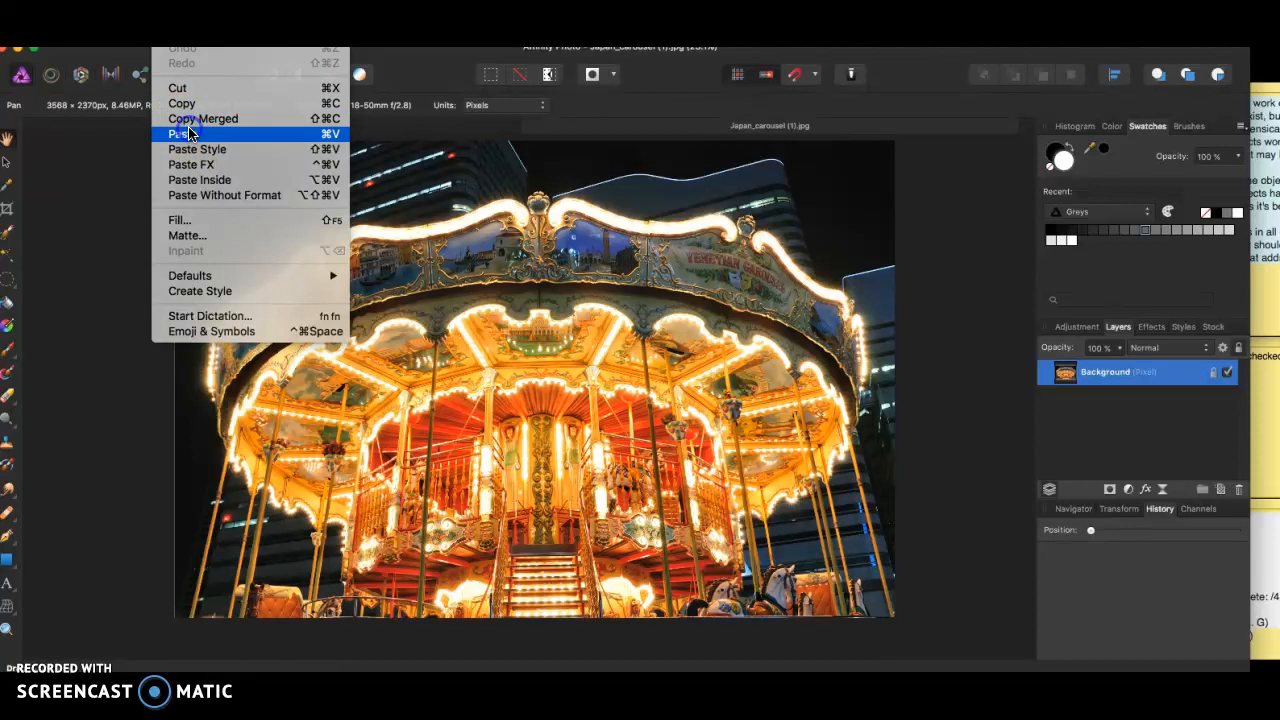
pyautogui.click(192, 132)
# Enlarge the pasted portrait with the Move tool until it is bigger than the carousel photo
pyautogui.click(7, 160)
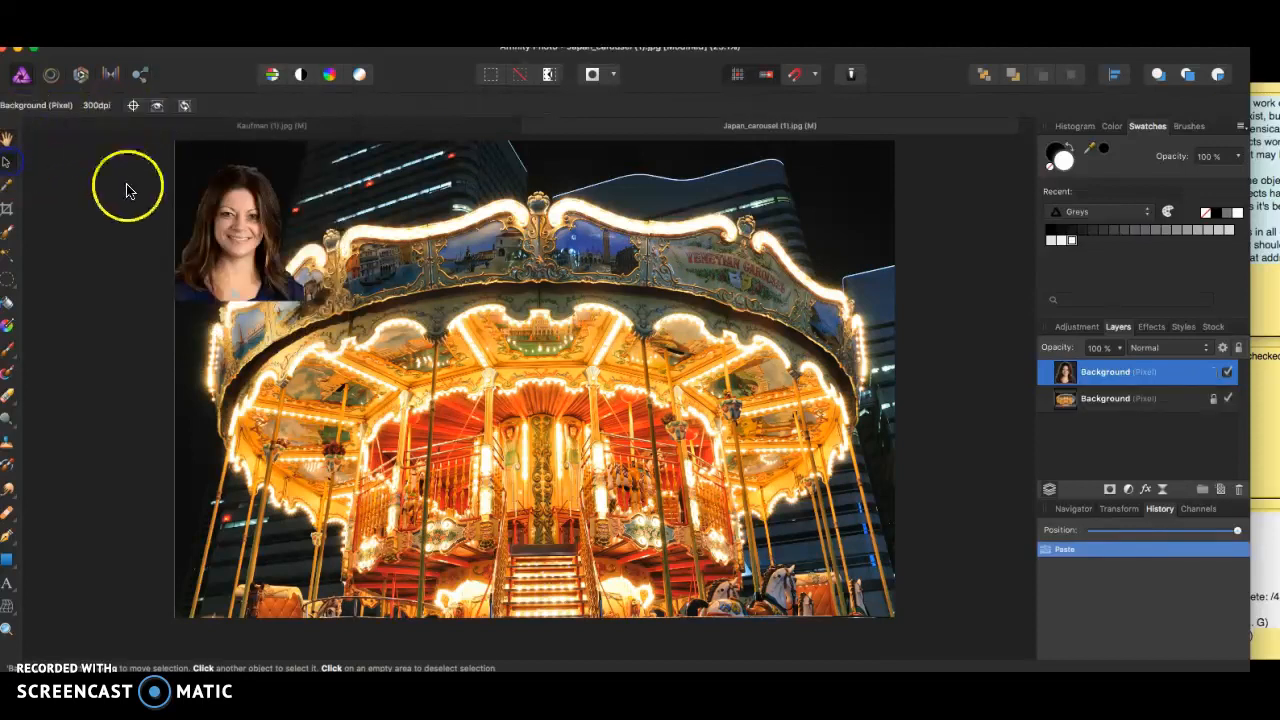
pyautogui.click(237, 237)
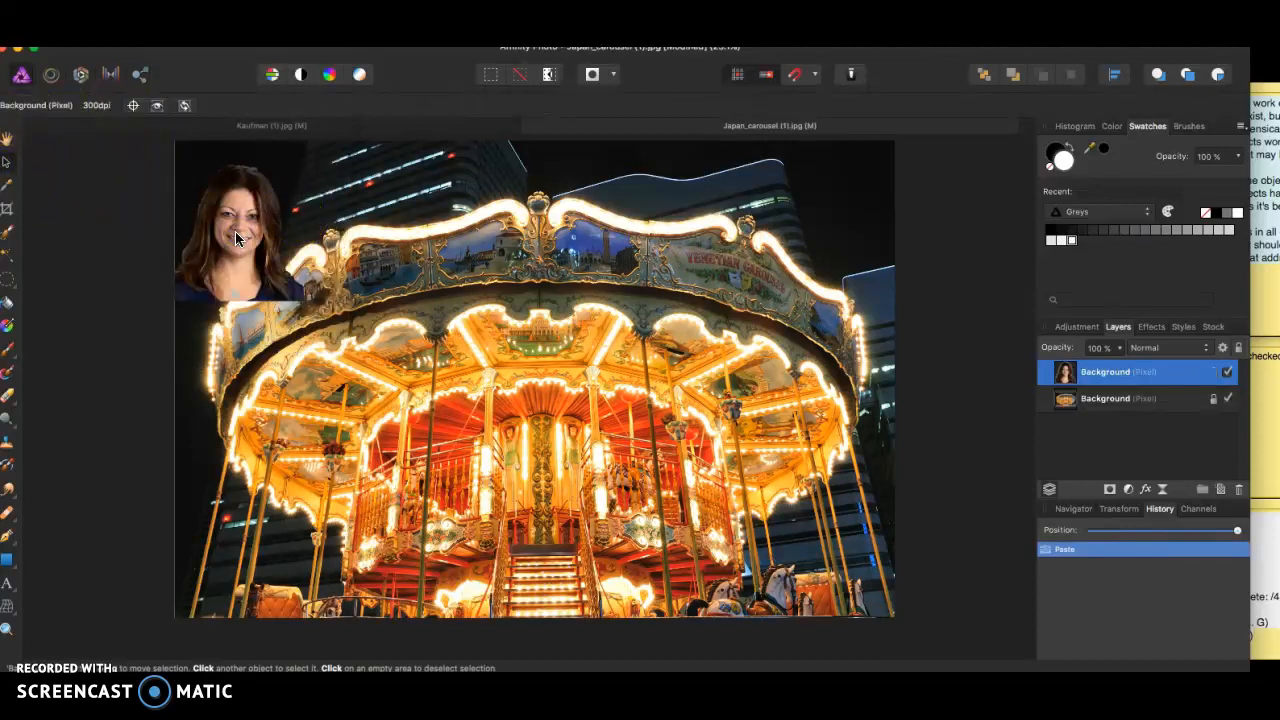
pyautogui.press('super+minus')
pyautogui.press('super+minus')
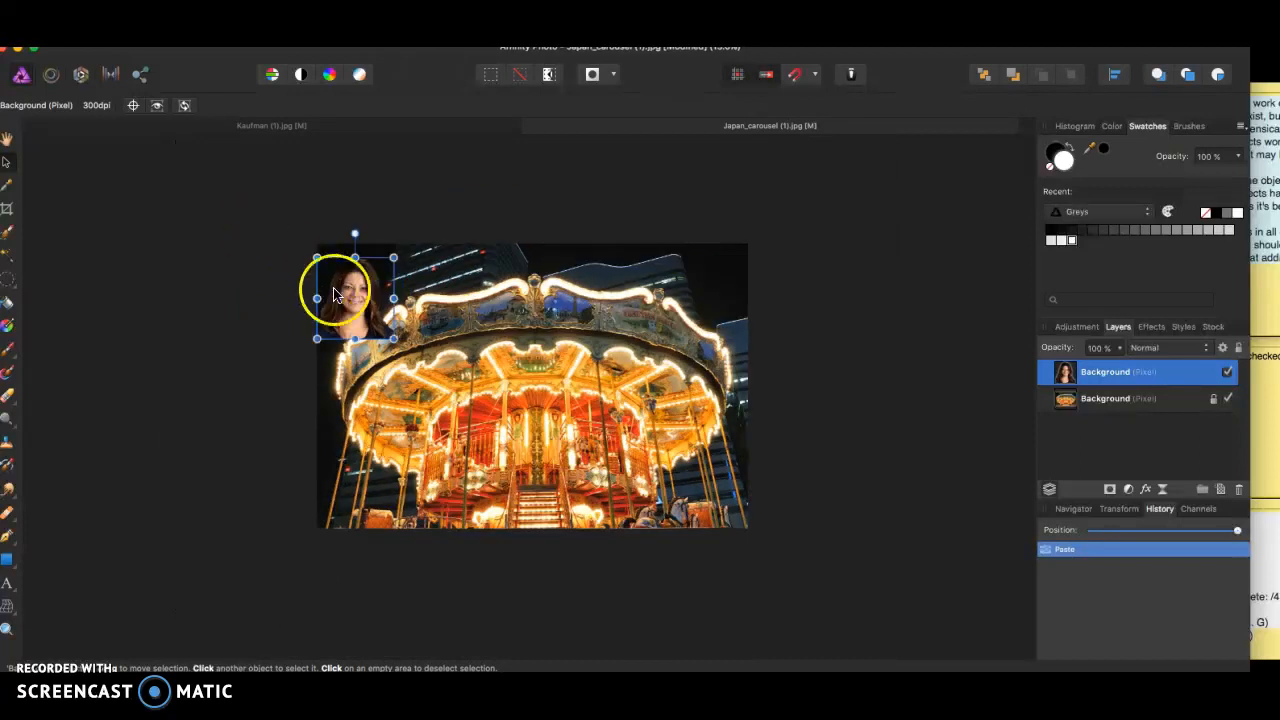
pyautogui.moveTo(393, 338); pyautogui.dragTo(835, 695)
# Move the enlarged portrait completely off the carousel photo into the empty area beside it
pyautogui.hscroll(5, 737, 485)
pyautogui.scroll(-3, 737, 485)
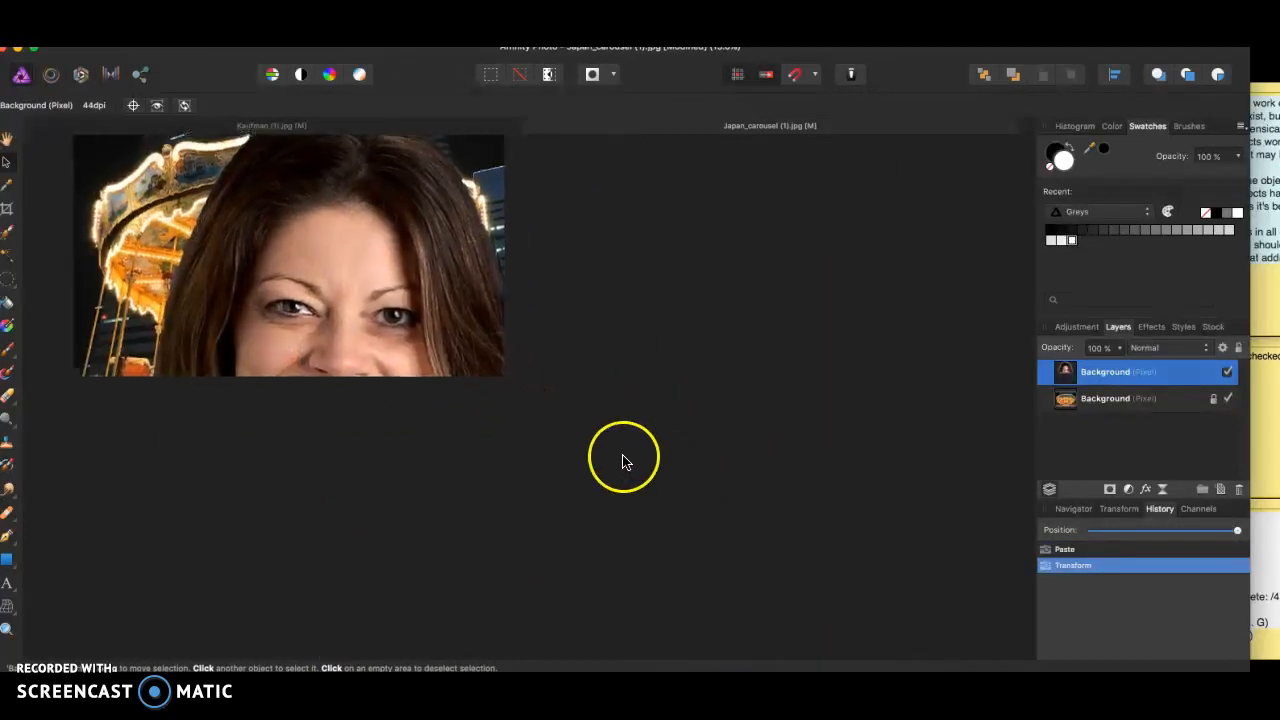
pyautogui.moveTo(557, 346); pyautogui.dragTo(783, 376)
pyautogui.hscroll(-1, 783, 372)
pyautogui.scroll(-2, 783, 372)
pyautogui.moveTo(780, 463); pyautogui.dragTo(787, 465)
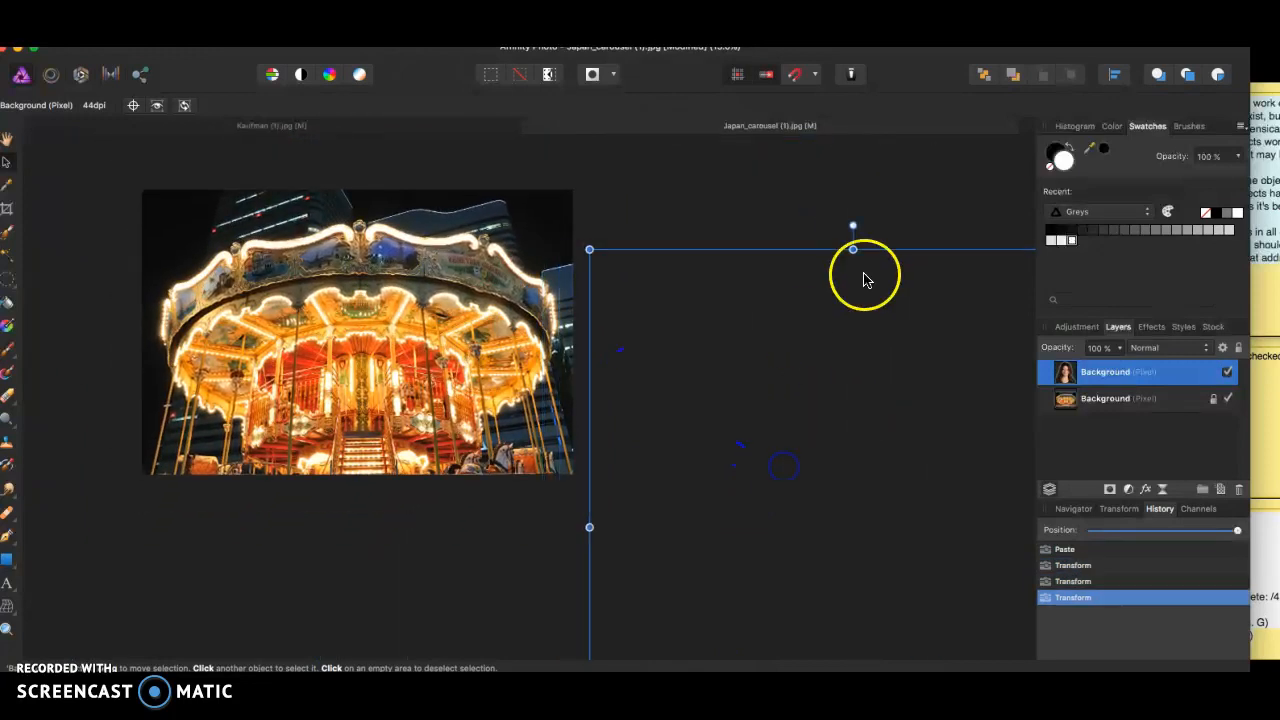
# Deselect the off-canvas portrait, reselect its layer, and move it back over the carousel photo
pyautogui.click(394, 605)
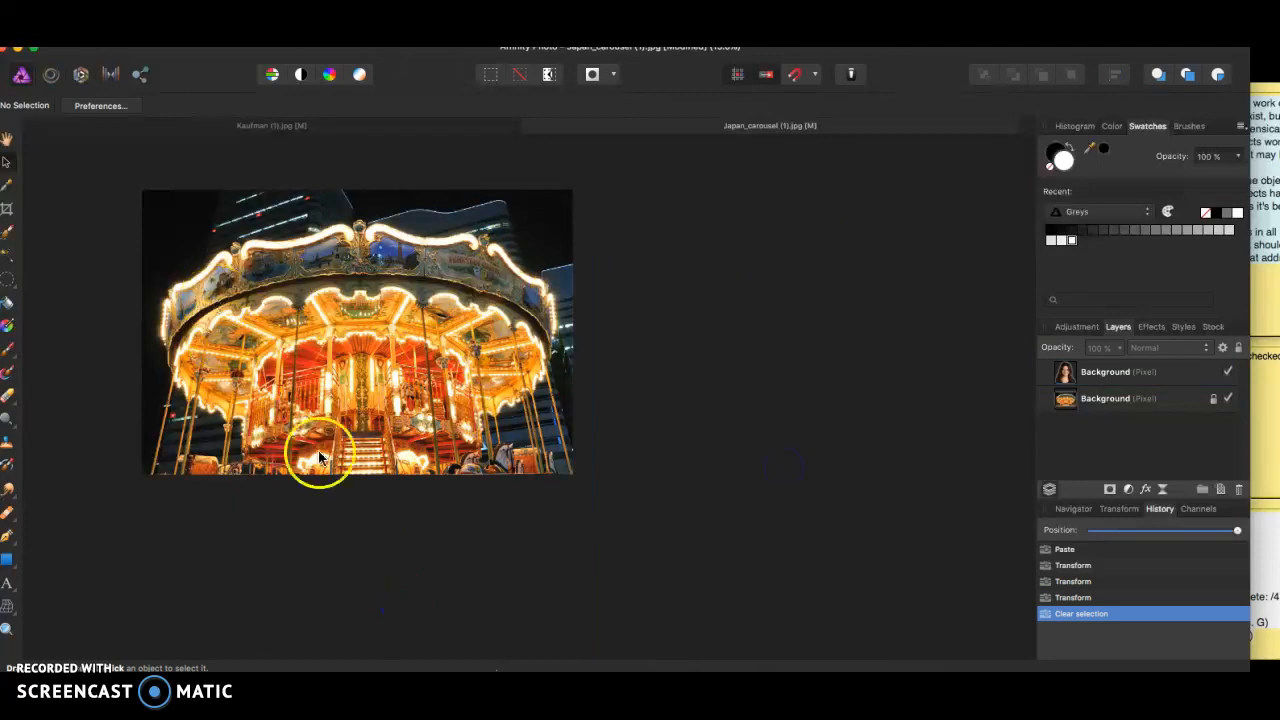
pyautogui.click(1117, 372)
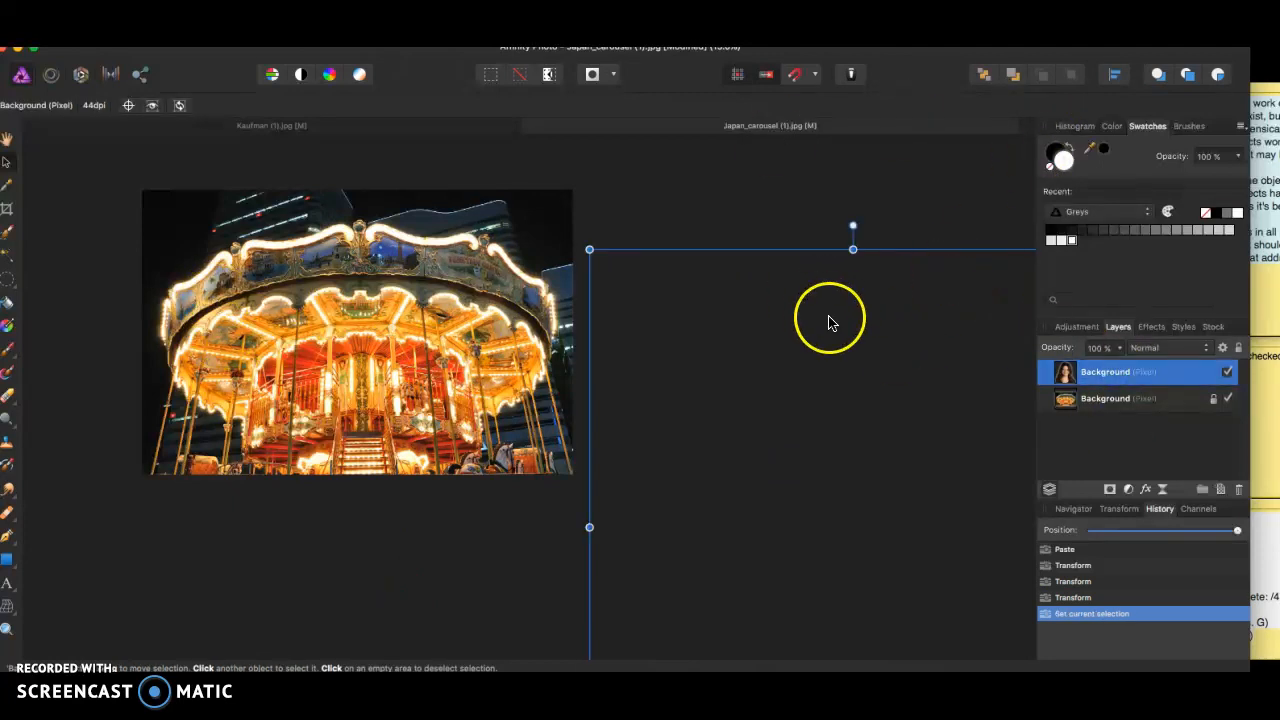
pyautogui.hscroll(5, 829, 322)
pyautogui.scroll(-1, 829, 322)
pyautogui.scroll(2, 829, 322)
pyautogui.hscroll(2, 829, 322)
pyautogui.scroll(-2, 829, 322)
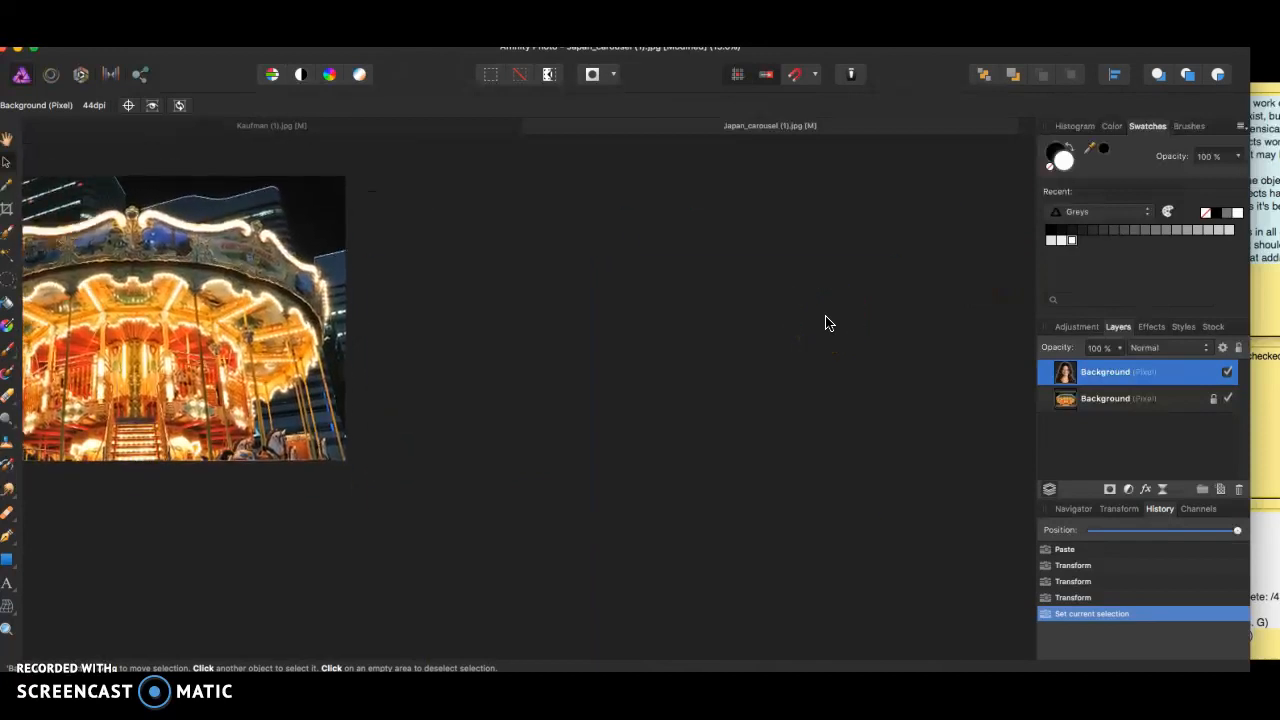
pyautogui.scroll(2, 829, 322)
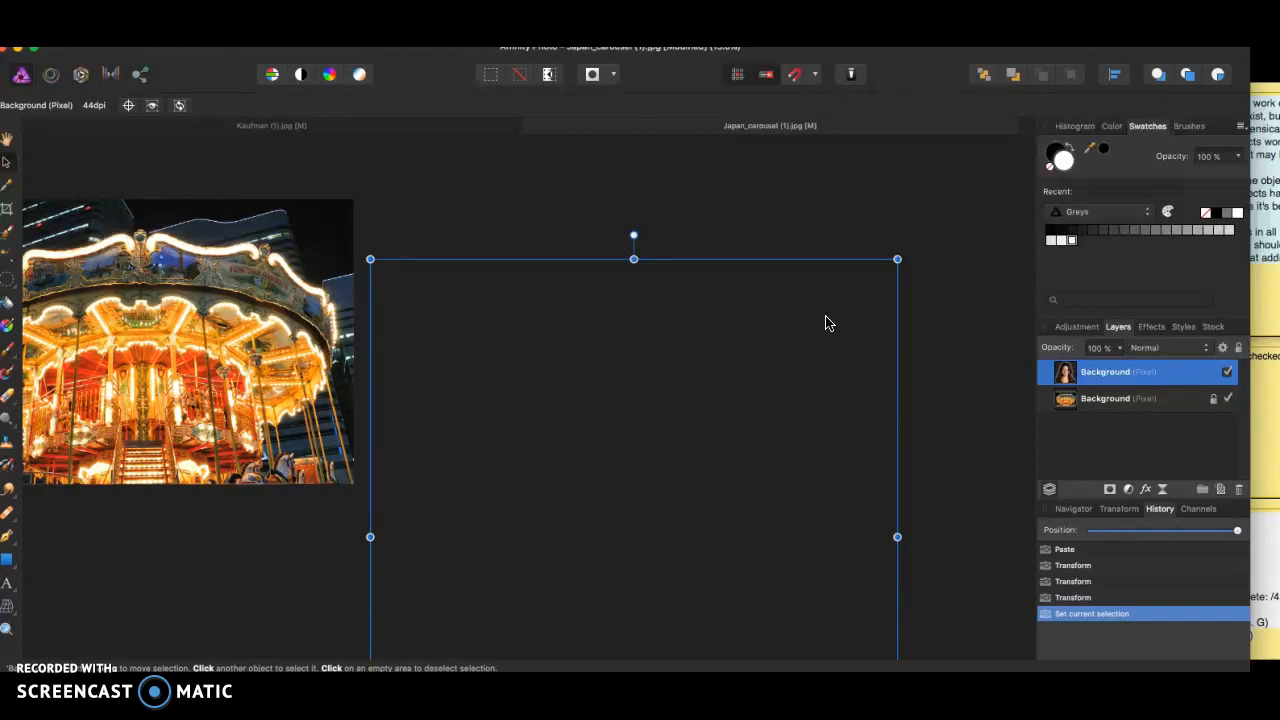
pyautogui.hscroll(-3, 858, 322)
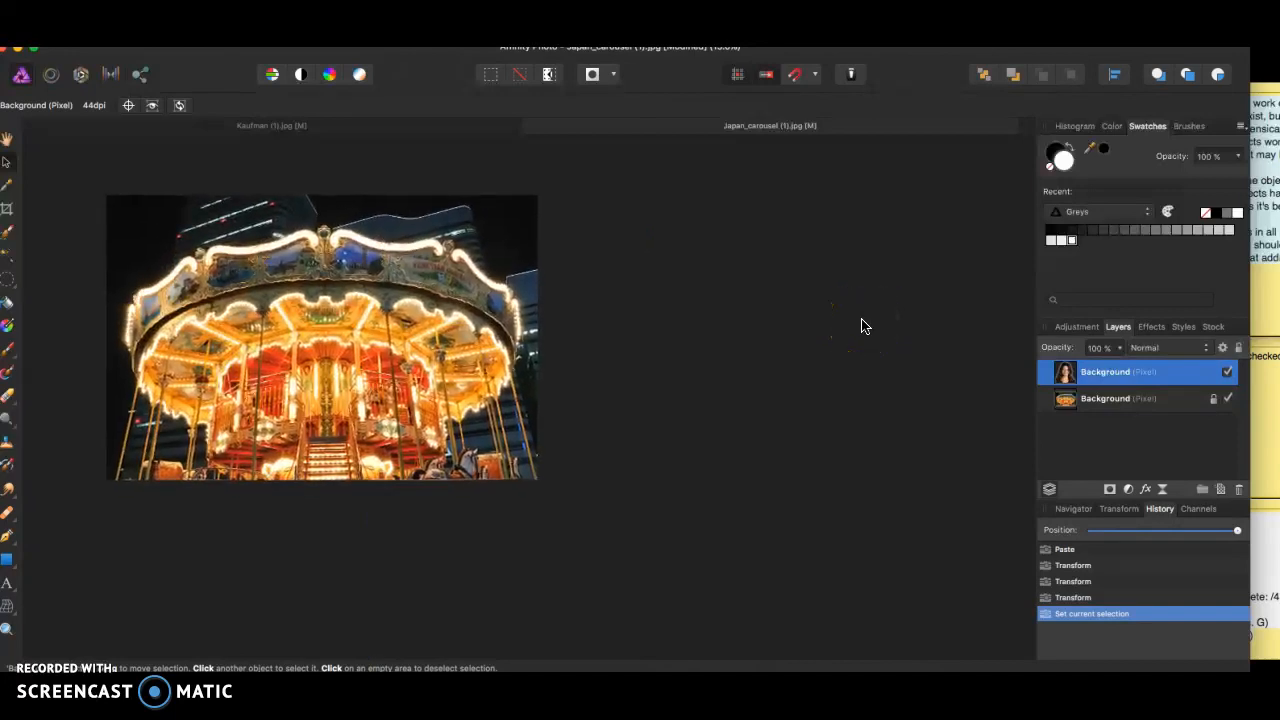
pyautogui.press('super+minus')
pyautogui.press('super+minus')
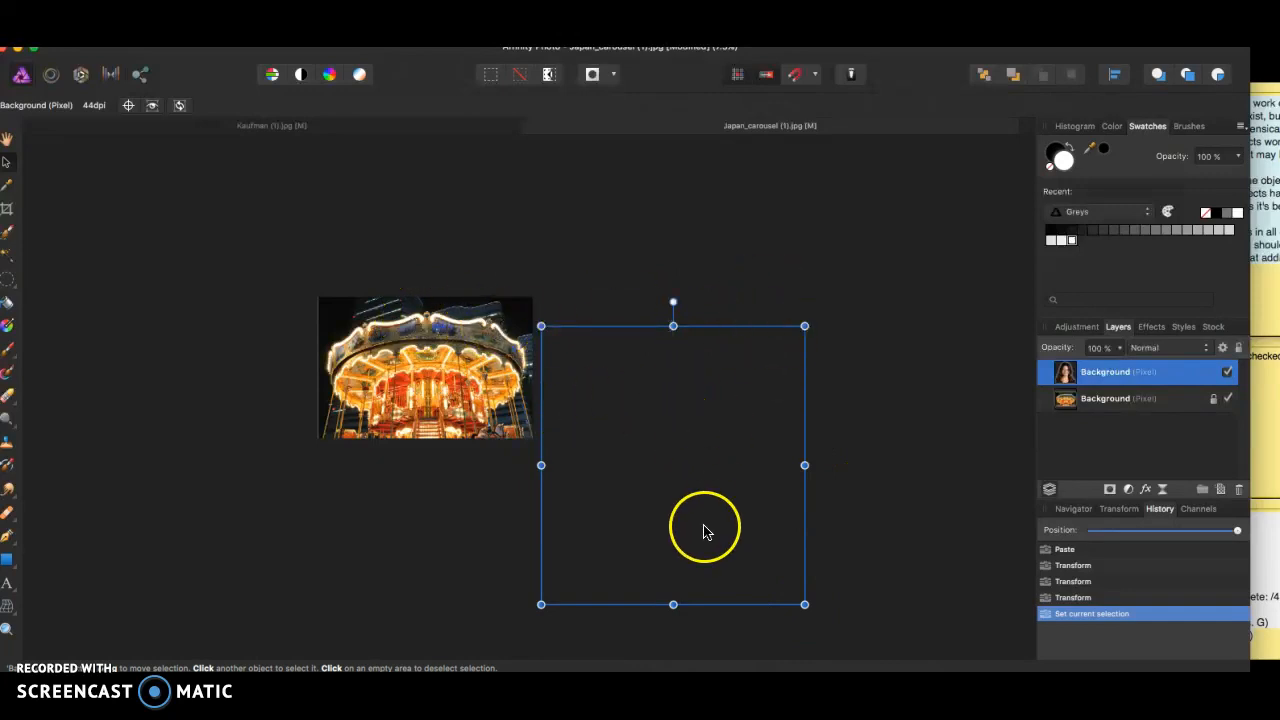
pyautogui.moveTo(703, 531); pyautogui.dragTo(521, 507)
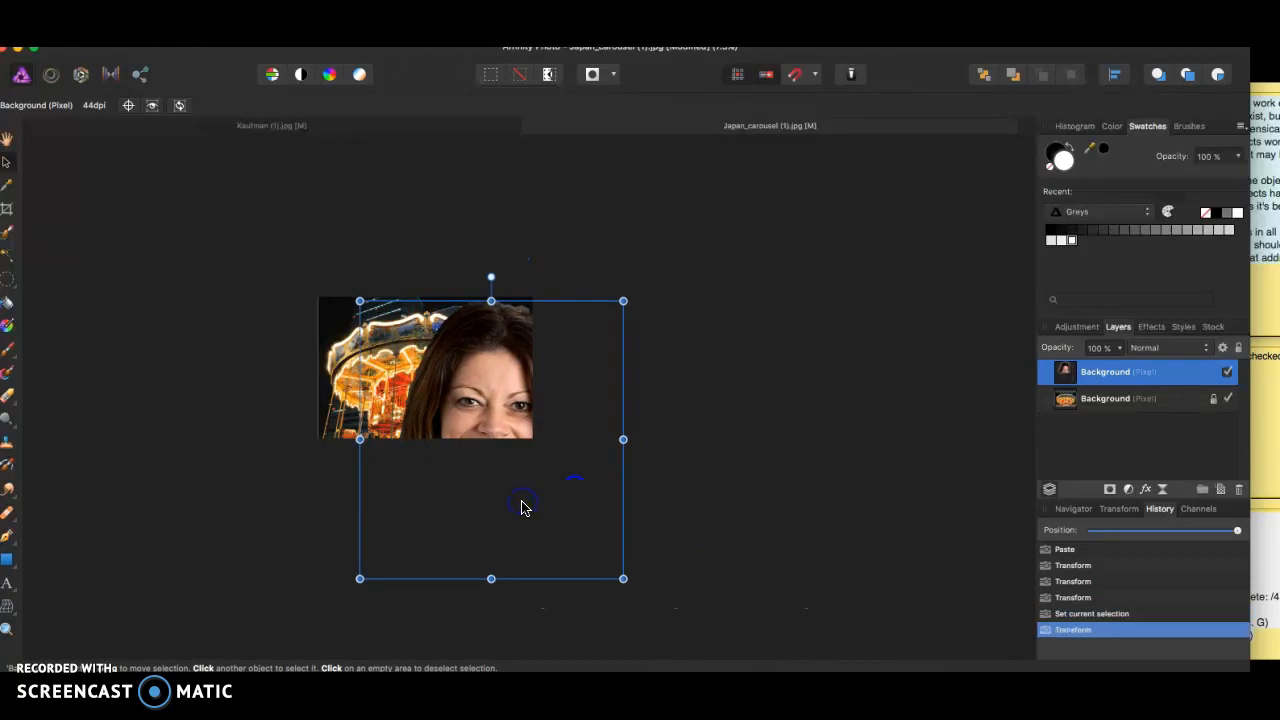
# Scale the portrait down proportionally and place it in the lower-left corner of the carousel photo
pyautogui.press('super+minus')
pyautogui.press('super+plus')
pyautogui.press('super+plus')
pyautogui.press('super+plus')
pyautogui.press('super+plus')
pyautogui.press('super+minus')
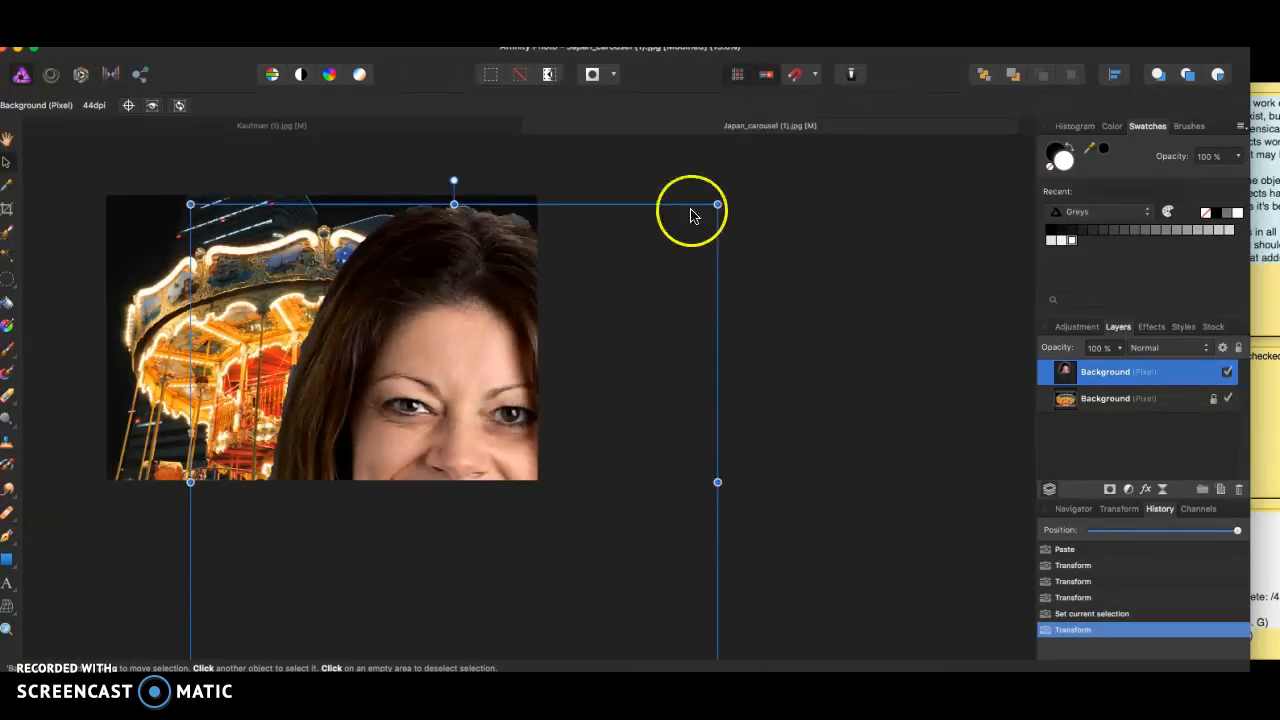
pyautogui.moveTo(717, 204); pyautogui.dragTo(420, 540)
pyautogui.moveTo(283, 612); pyautogui.dragTo(194, 343)
# Try distorting the portrait's width and height separately, and undo these changes to restore its proportions
pyautogui.moveTo(321, 385); pyautogui.dragTo(297, 360)
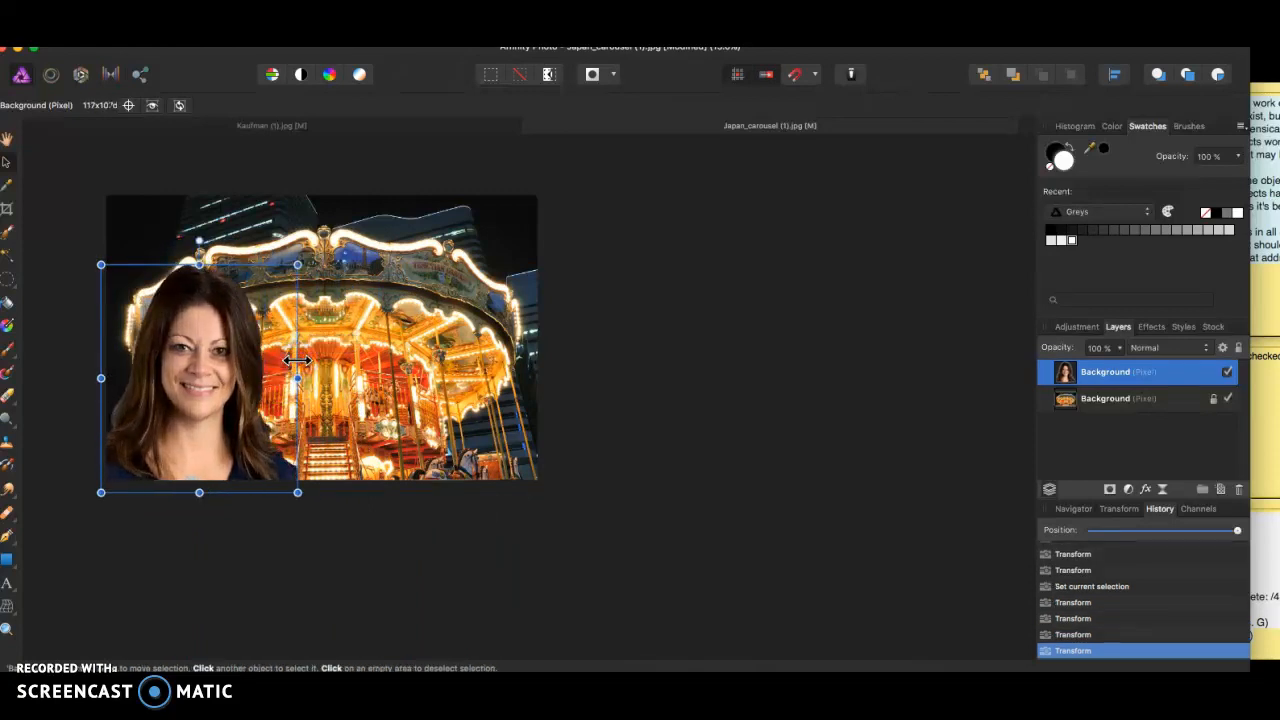
pyautogui.press('super+z')
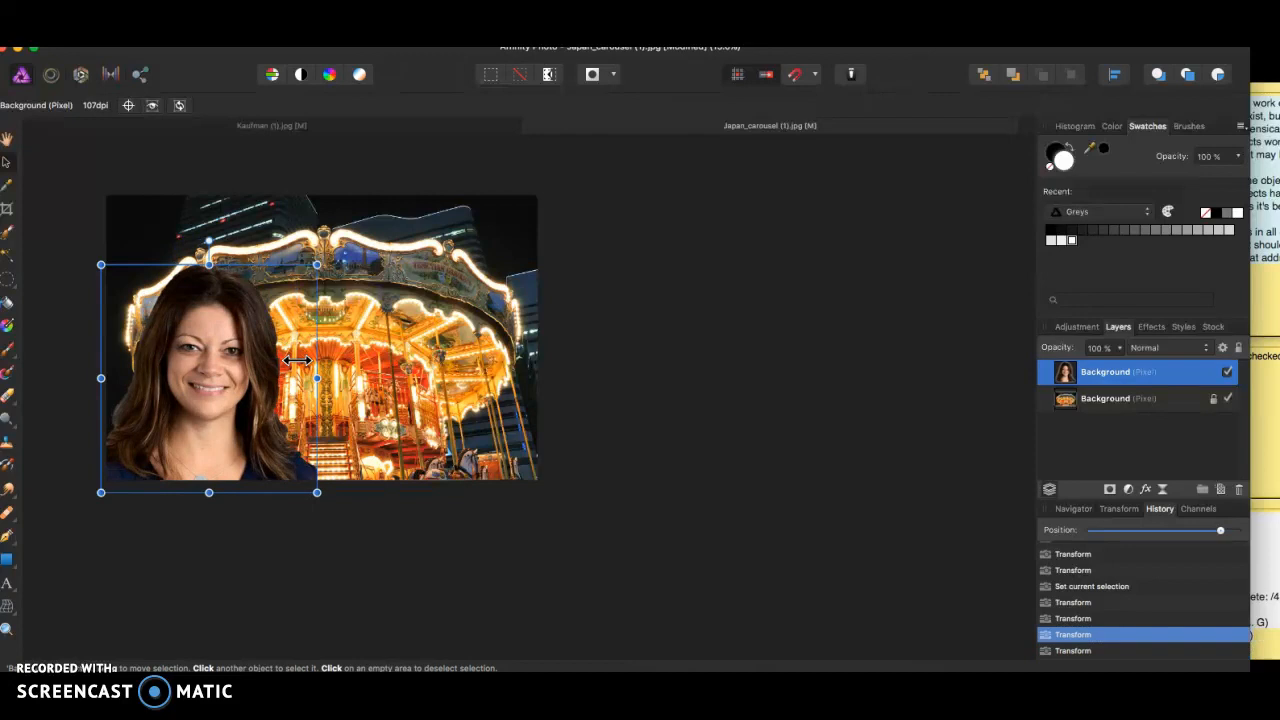
pyautogui.moveTo(209, 264)
pyautogui.mouseDown()
pyautogui.moveTo(215, 340)
pyautogui.moveTo(208, 254)
pyautogui.mouseUp()
pyautogui.moveTo(321, 372); pyautogui.dragTo(248, 382)
pyautogui.press('super+z')
pyautogui.press('super+z')
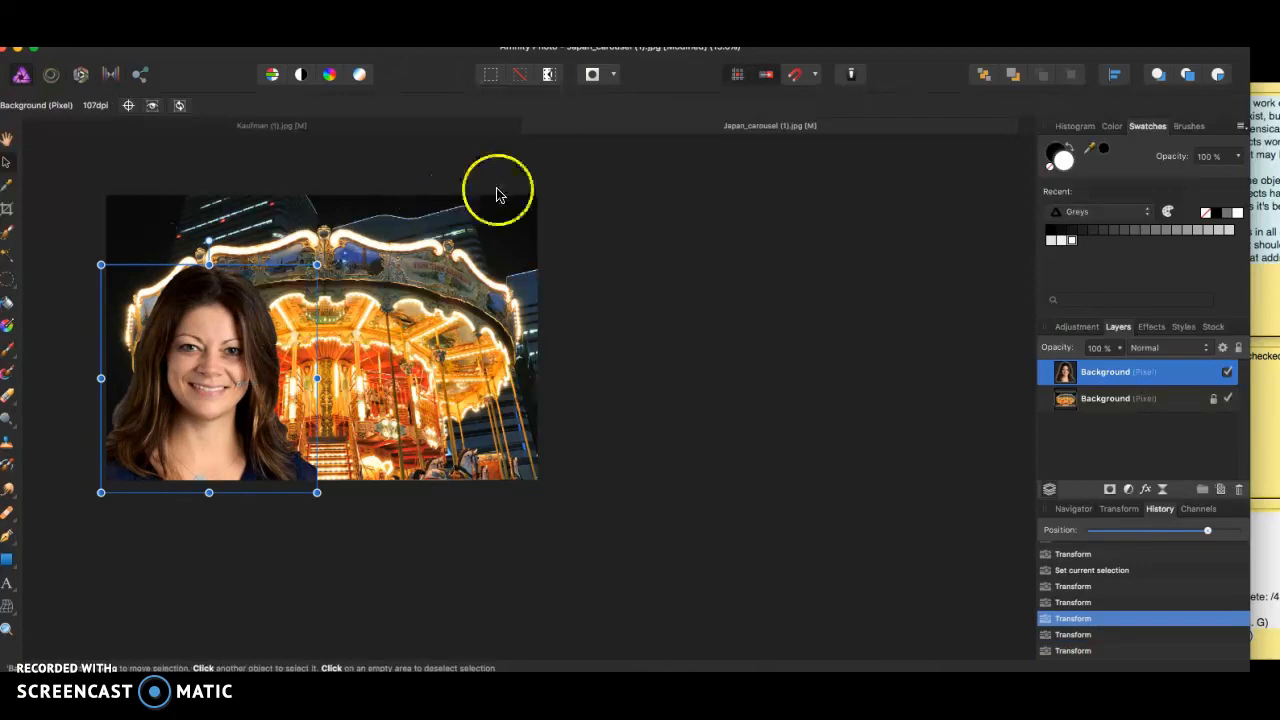
# Deselect the portrait and examine the composite of the woman and the carousel up close
pyautogui.click(712, 268)
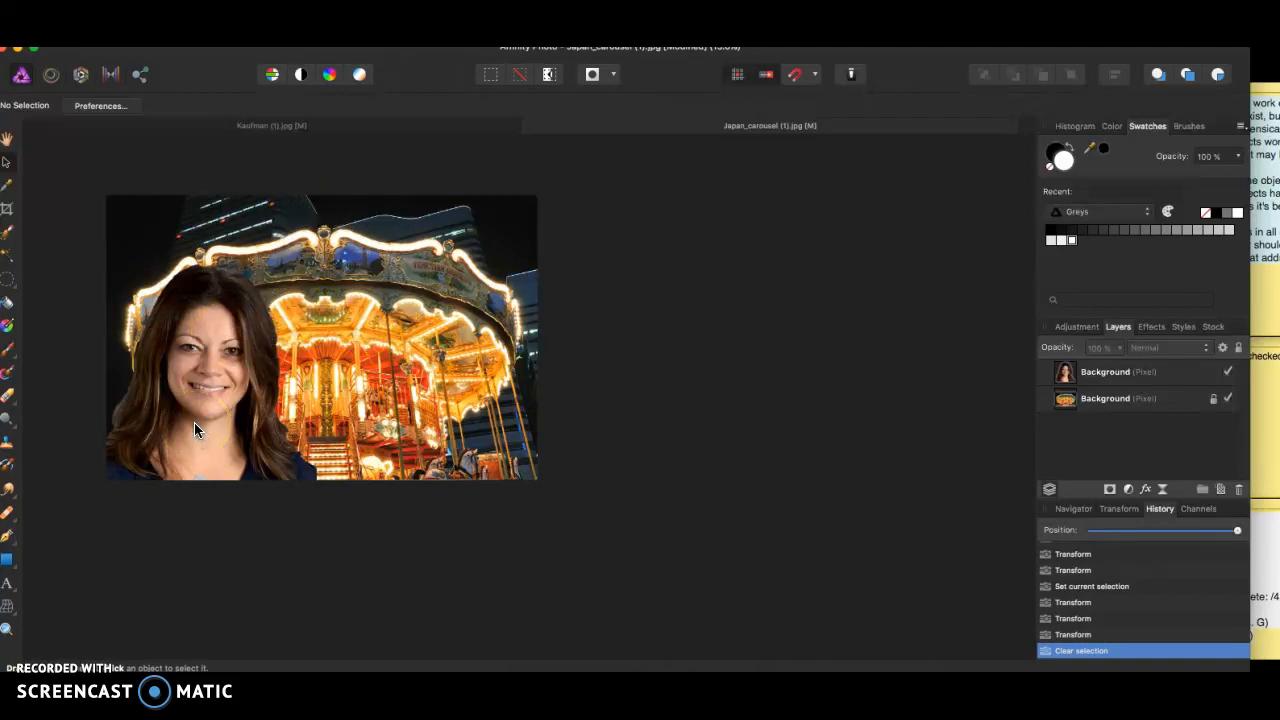
pyautogui.press('super+plus')
pyautogui.press('super+plus')
pyautogui.hscroll(-10, 198, 432)
pyautogui.scroll(3, 199, 432)
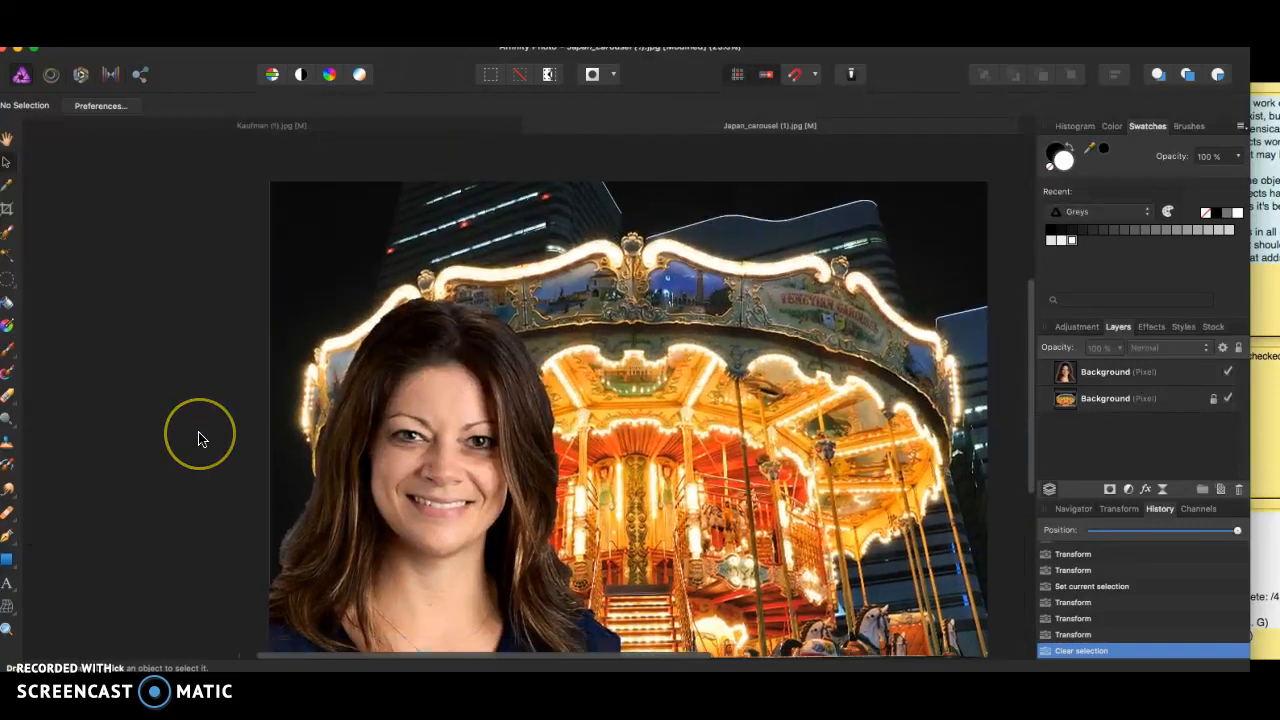
pyautogui.hscroll(7, 198, 437)
pyautogui.scroll(-3, 198, 437)
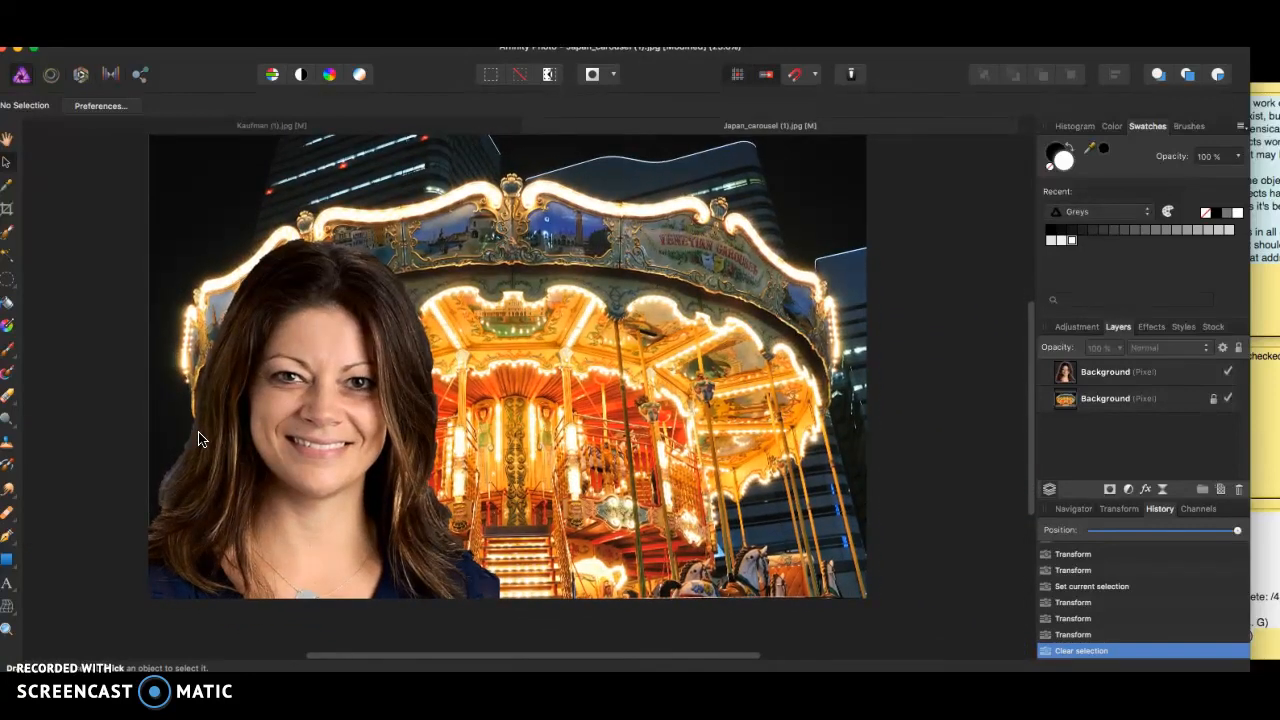
pyautogui.scroll(2, 198, 437)
pyautogui.hscroll(1, 198, 437)
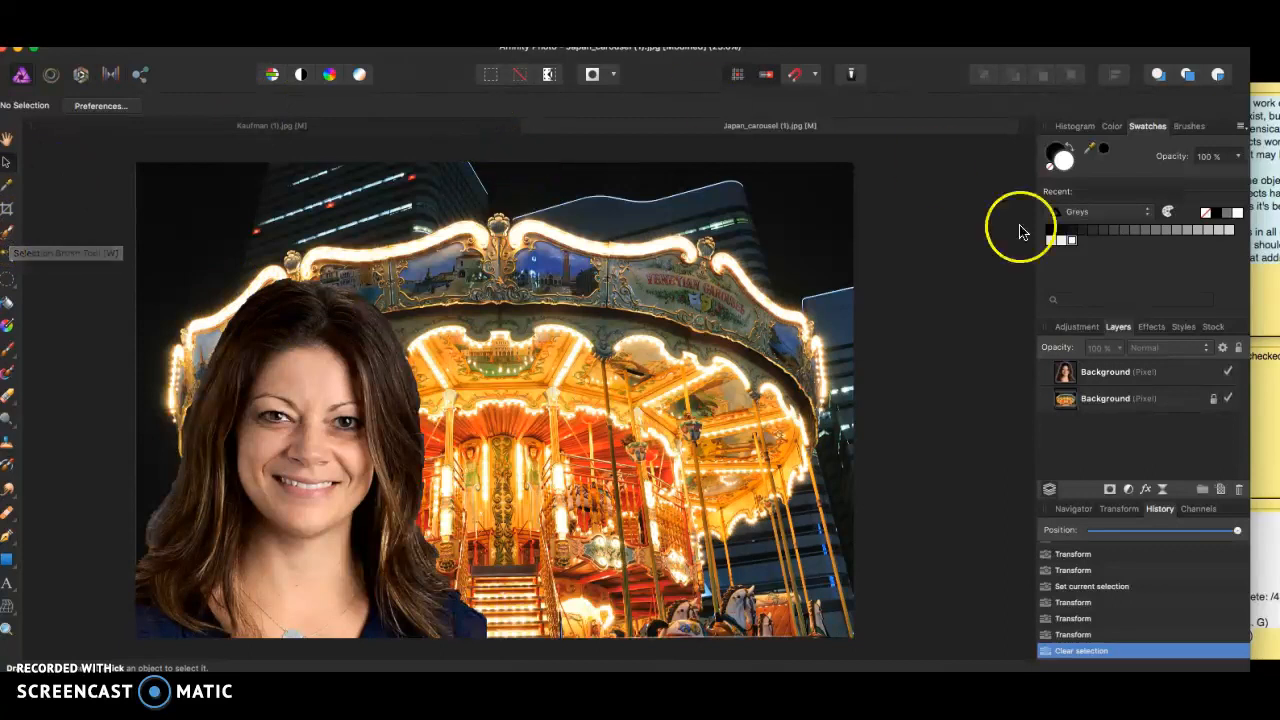
# Add a default HSL adjustment layer above the portrait, undoing a trial change to its settings
pyautogui.click(1077, 329)
pyautogui.click(1088, 367)
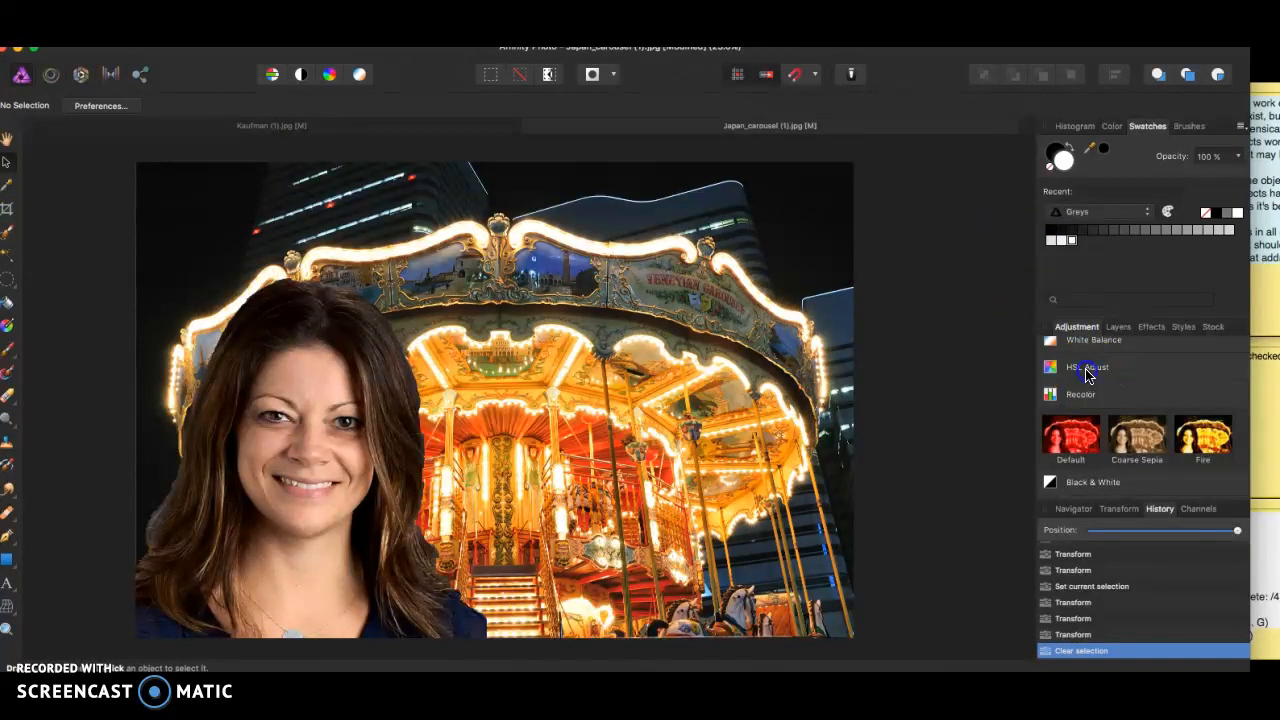
pyautogui.click(1068, 410)
pyautogui.moveTo(866, 583); pyautogui.dragTo(872, 622)
pyautogui.press('super+z')
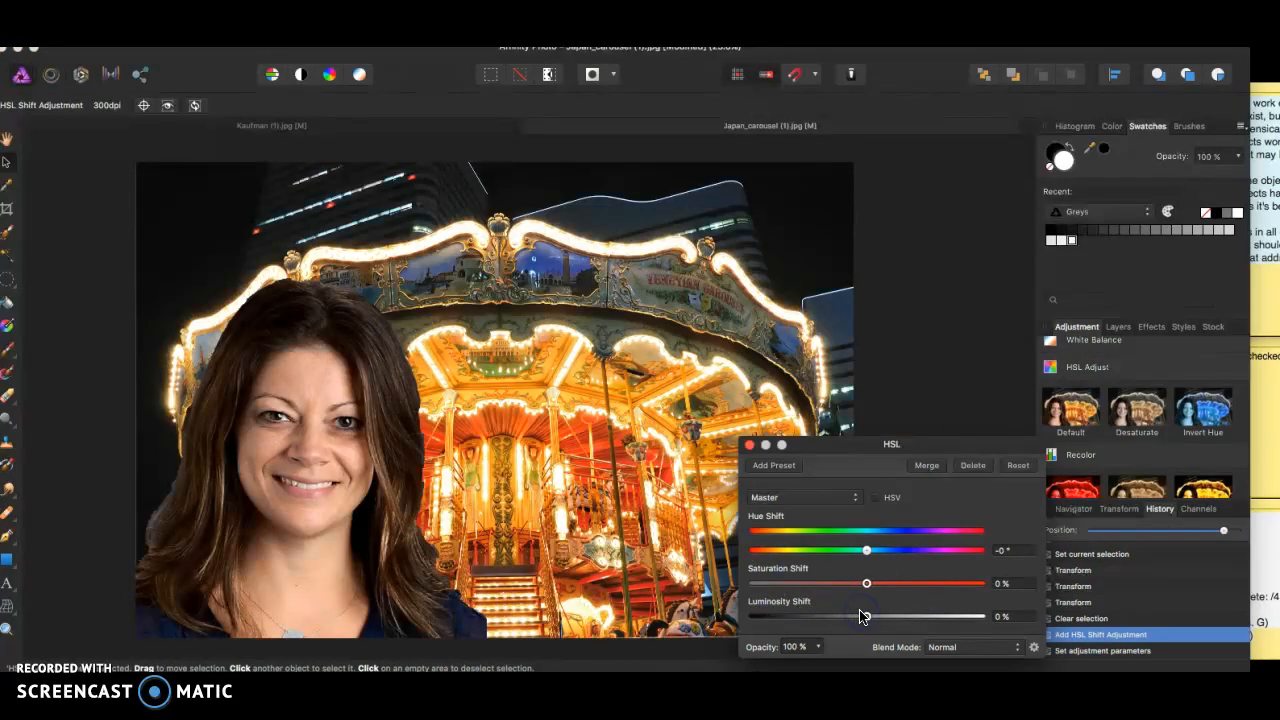
pyautogui.click(749, 444)
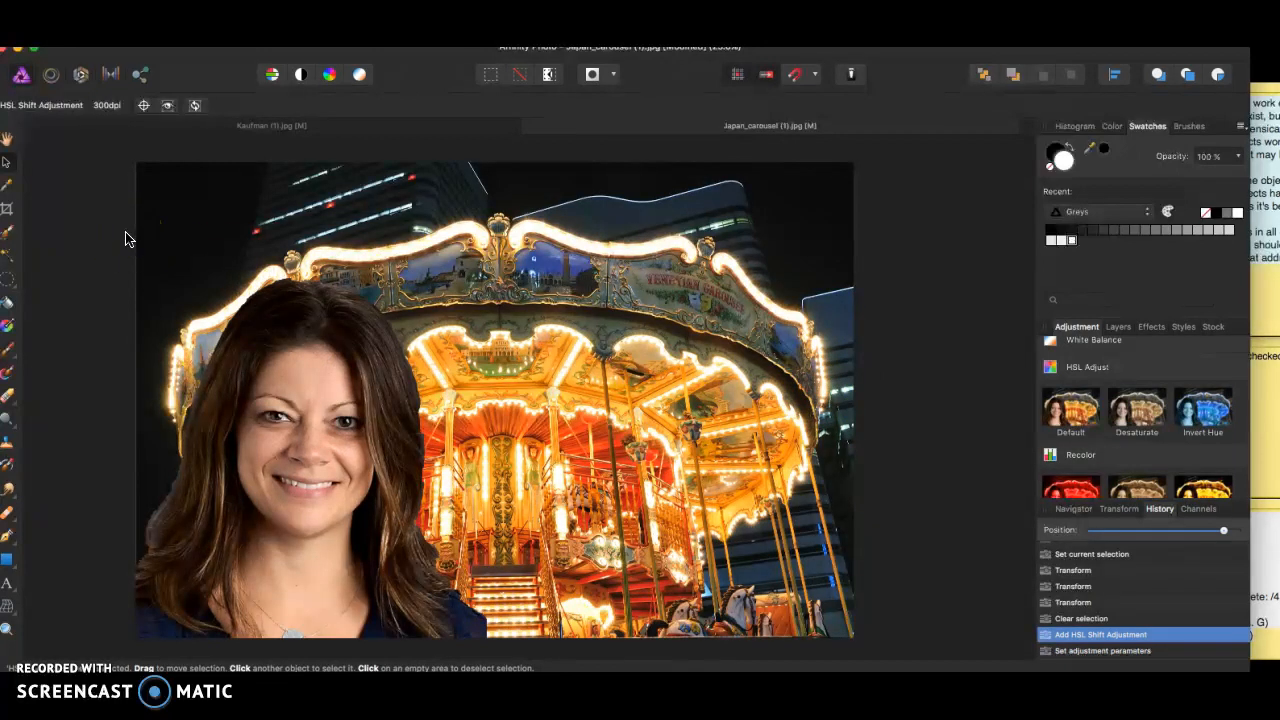
# Select the woman's face and hair on the portrait layer with the Selection Brush at 70 px width
pyautogui.click(7, 234)
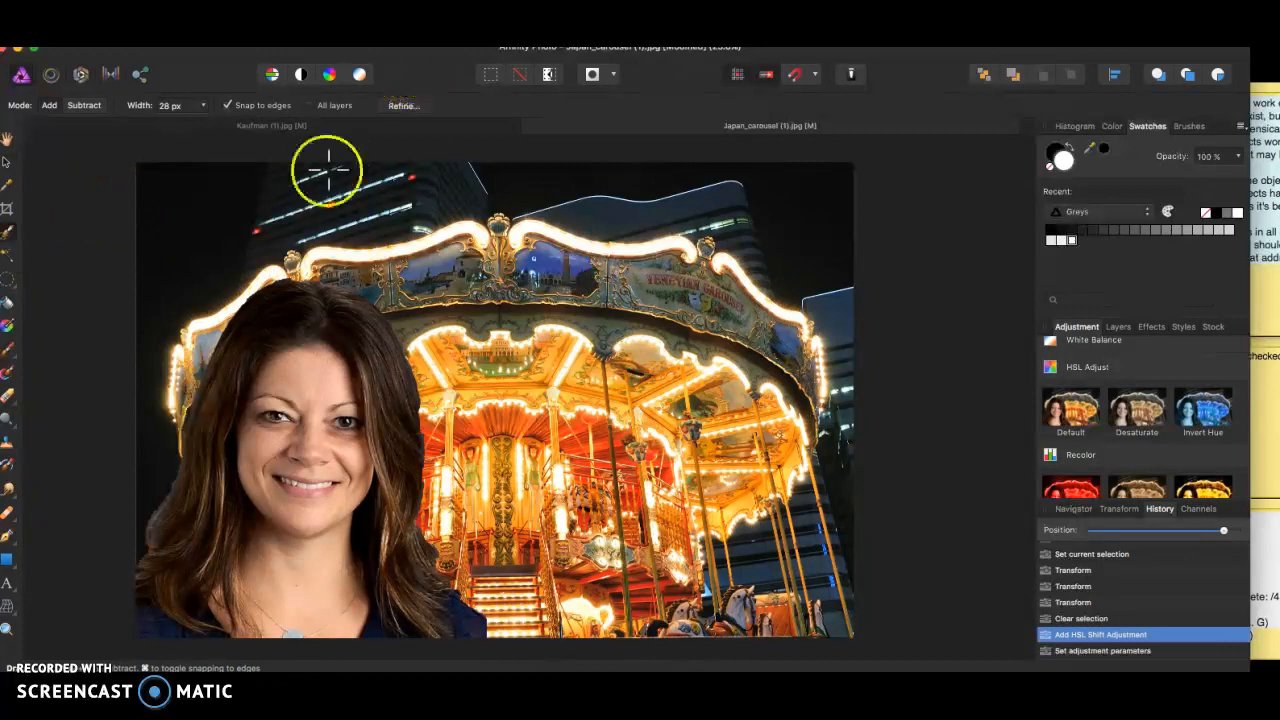
pyautogui.click(205, 106)
pyautogui.moveTo(203, 125)
pyautogui.mouseDown()
pyautogui.moveTo(267, 126)
pyautogui.moveTo(231, 126)
pyautogui.mouseUp()
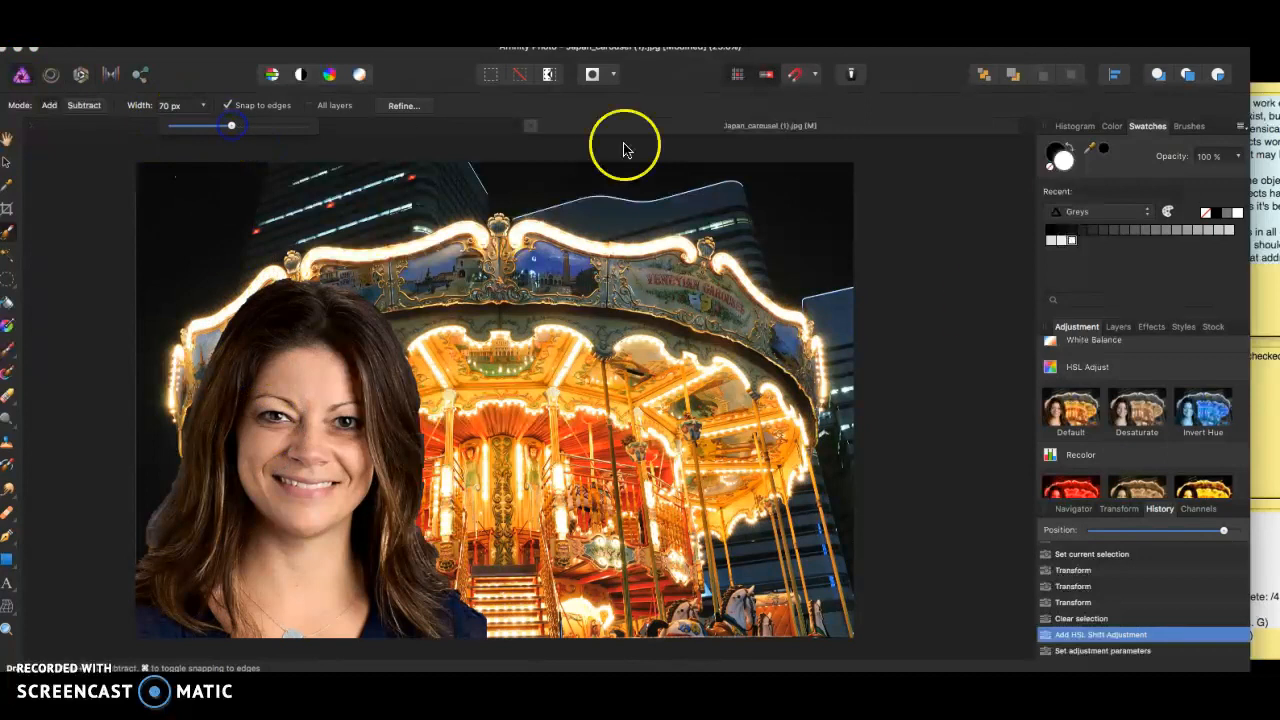
pyautogui.click(1118, 328)
pyautogui.click(1097, 398)
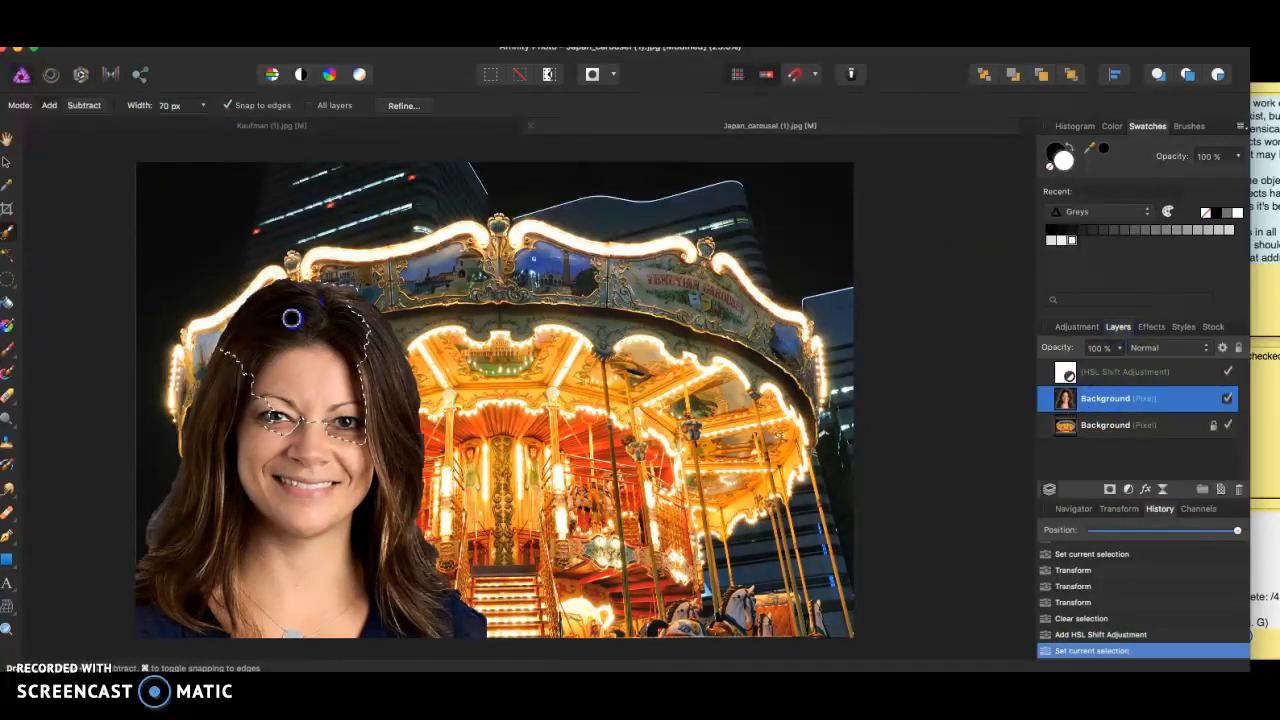
pyautogui.moveTo(336, 402); pyautogui.dragTo(340, 419)
pyautogui.moveTo(433, 606); pyautogui.dragTo(429, 603)
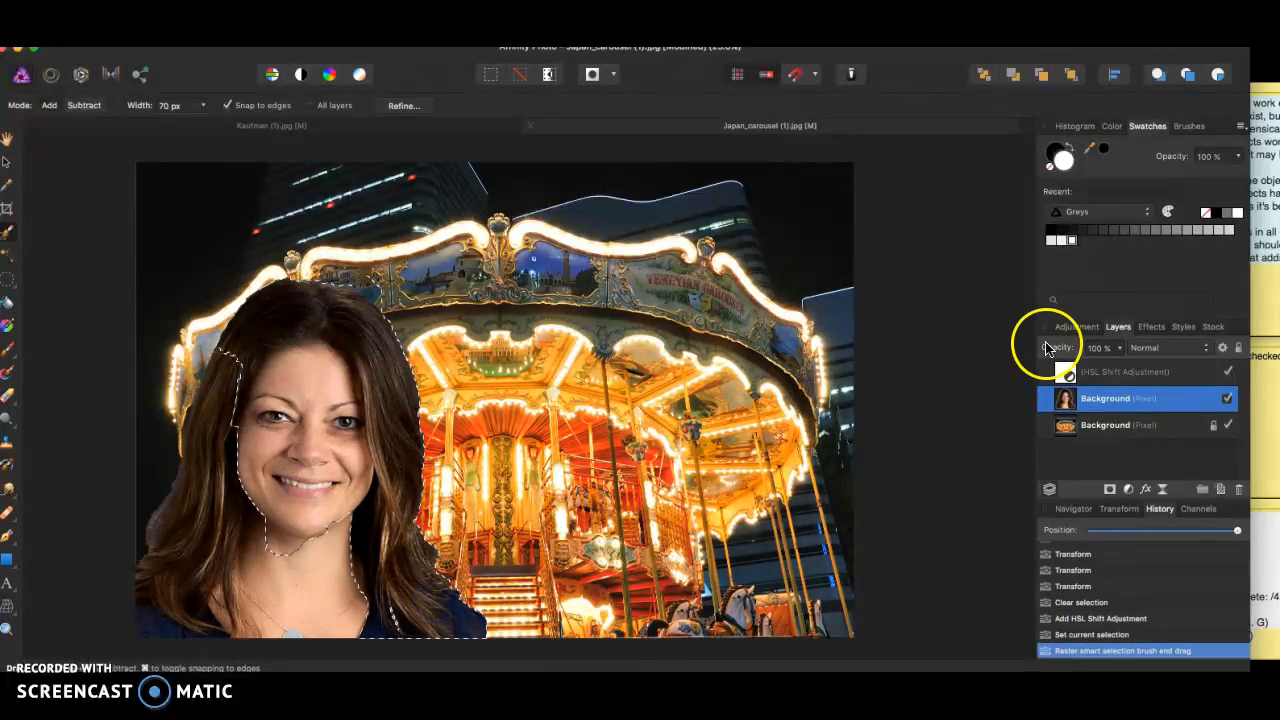
# Try an HSL adjustment on the selected face and hair with the Saturation Shift at -100%
pyautogui.click(1077, 327)
pyautogui.scroll(-3, 1081, 443)
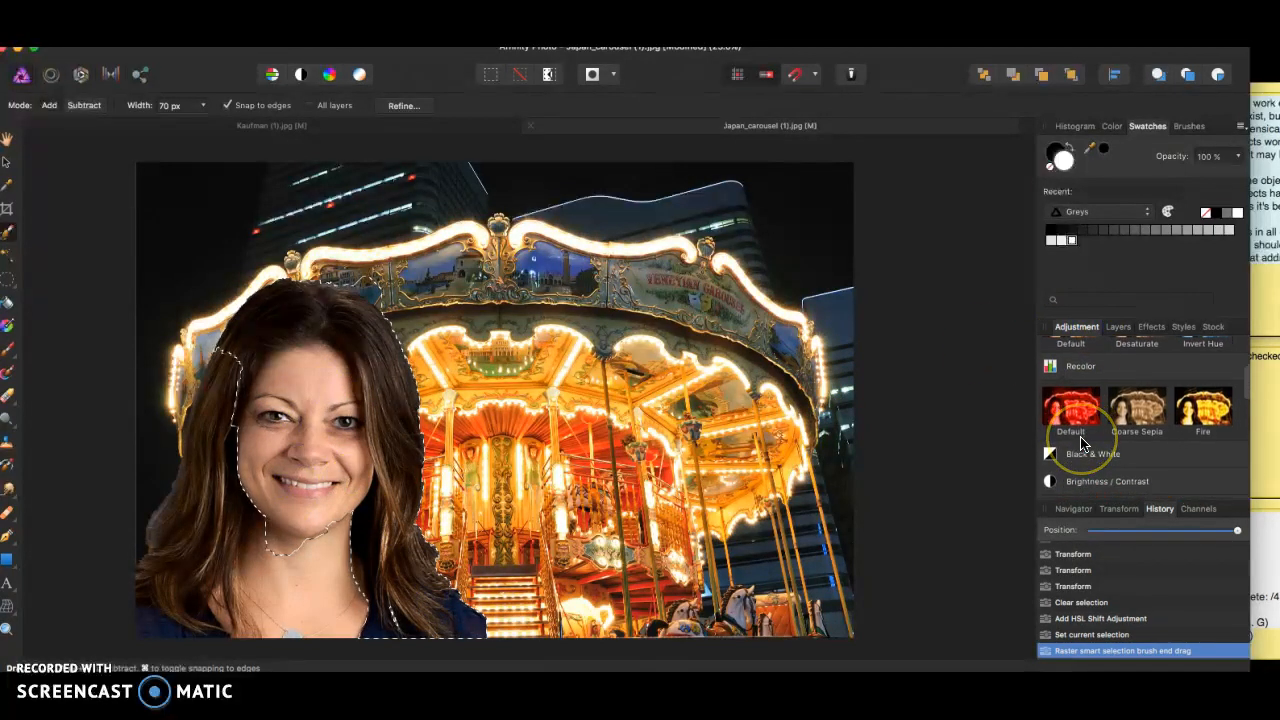
pyautogui.scroll(4, 1081, 441)
pyautogui.click(1091, 402)
pyautogui.click(1090, 403)
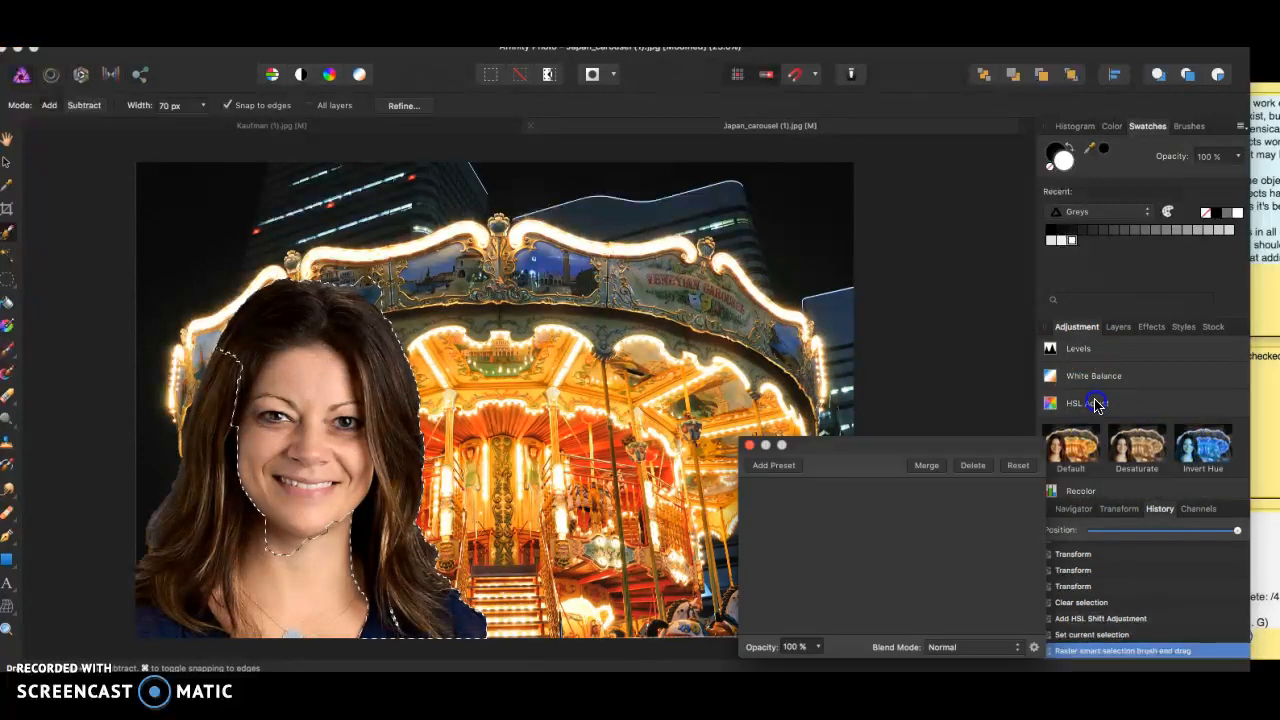
pyautogui.moveTo(867, 585); pyautogui.dragTo(688, 590)
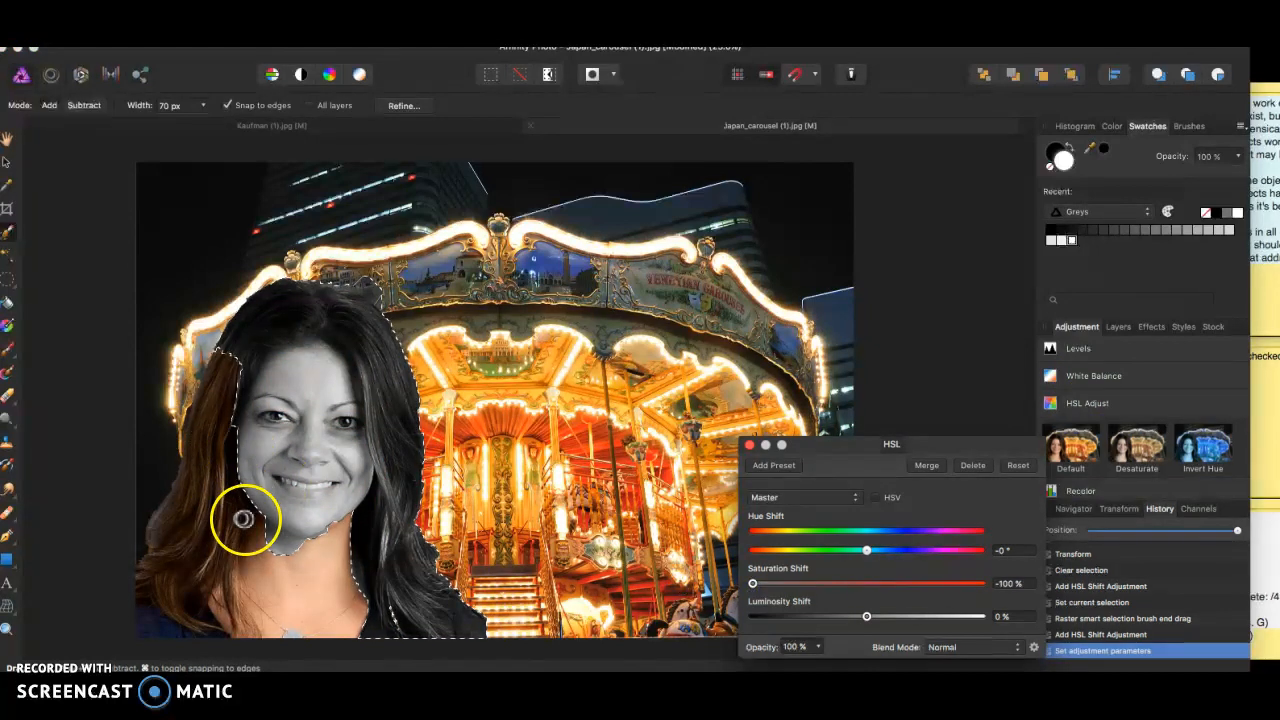
pyautogui.scroll(-4, 245, 490)
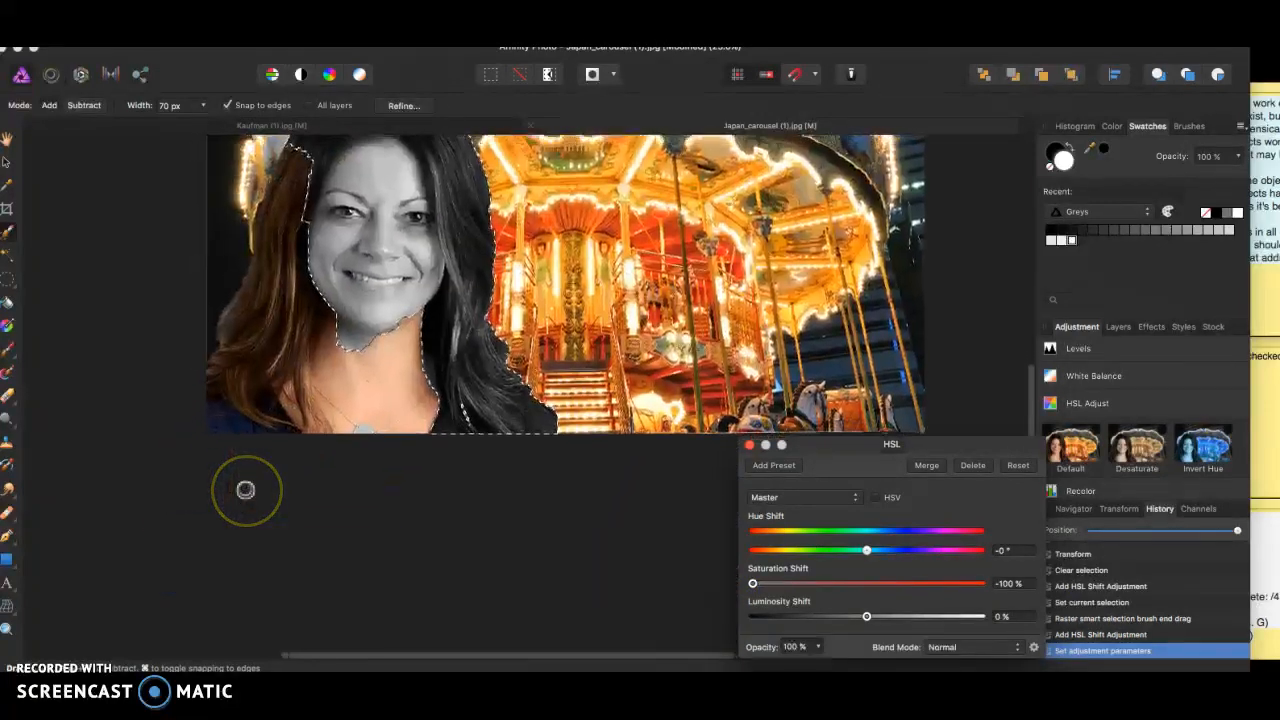
pyautogui.scroll(3, 245, 490)
pyautogui.moveTo(277, 485); pyautogui.dragTo(250, 481)
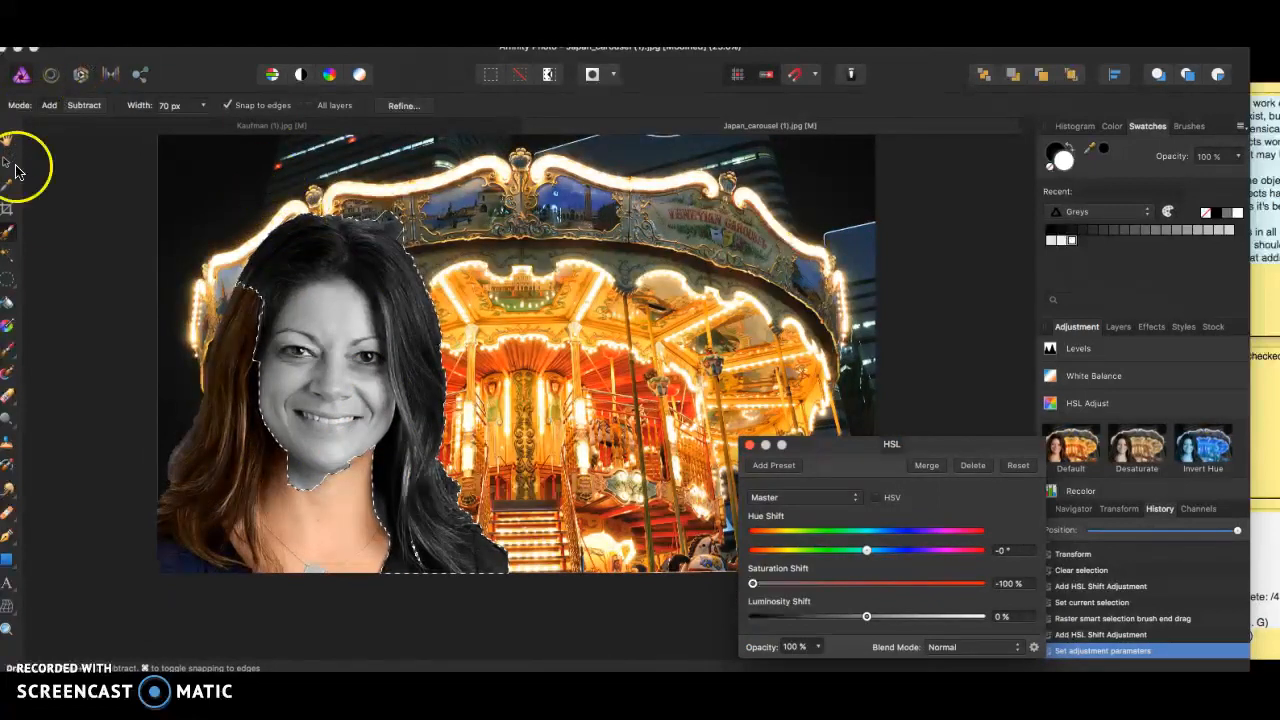
# Undo the saturation change and the newly added HSL adjustment on the face and hair
pyautogui.press('super+z')
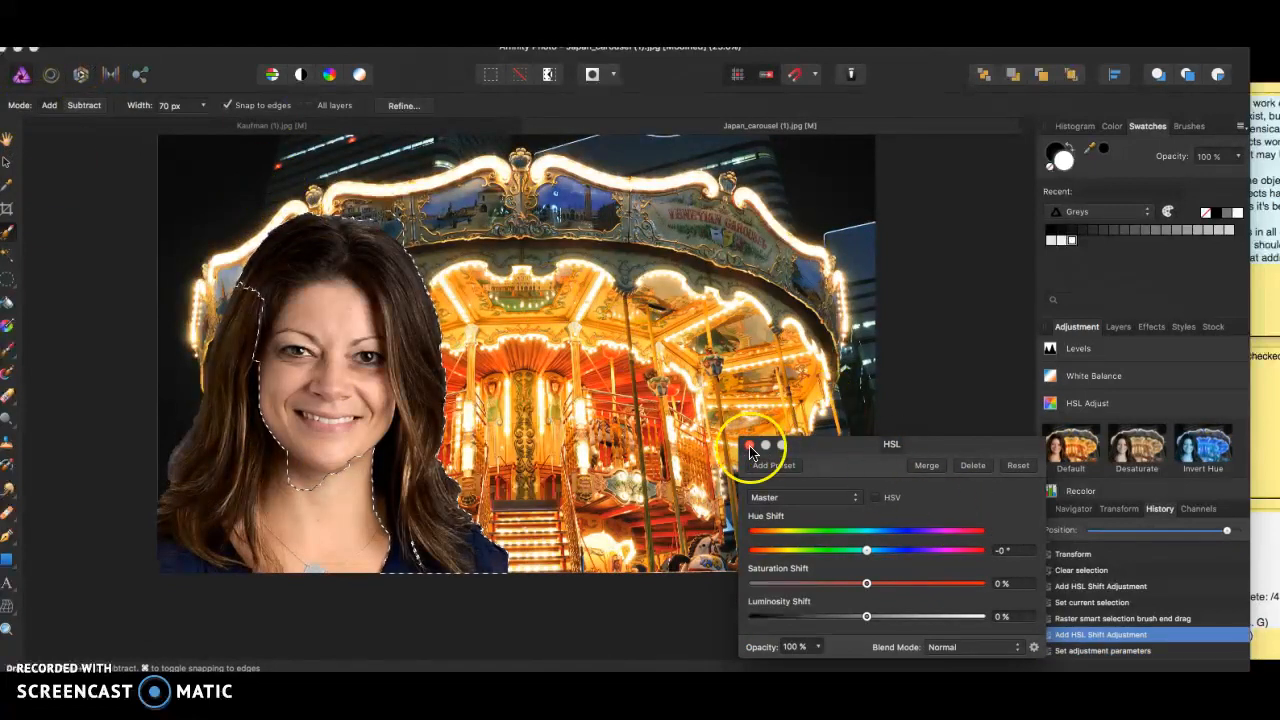
pyautogui.click(166, 33)
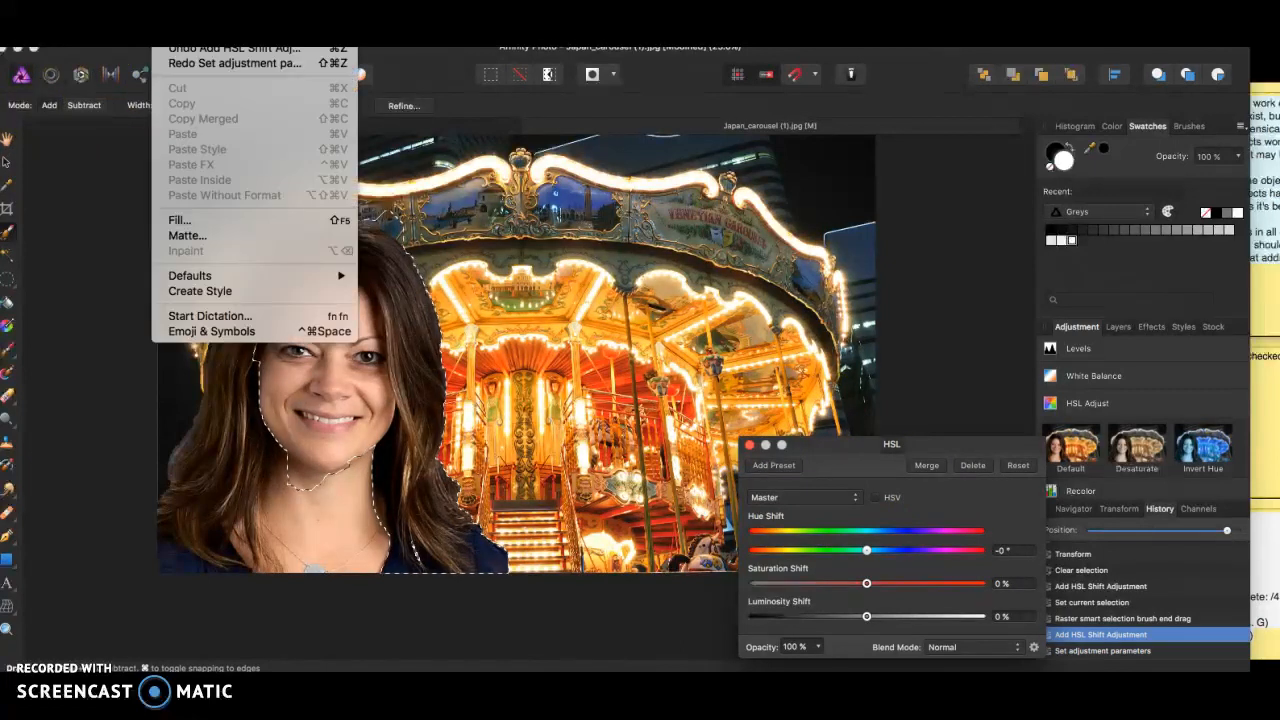
pyautogui.click(189, 55)
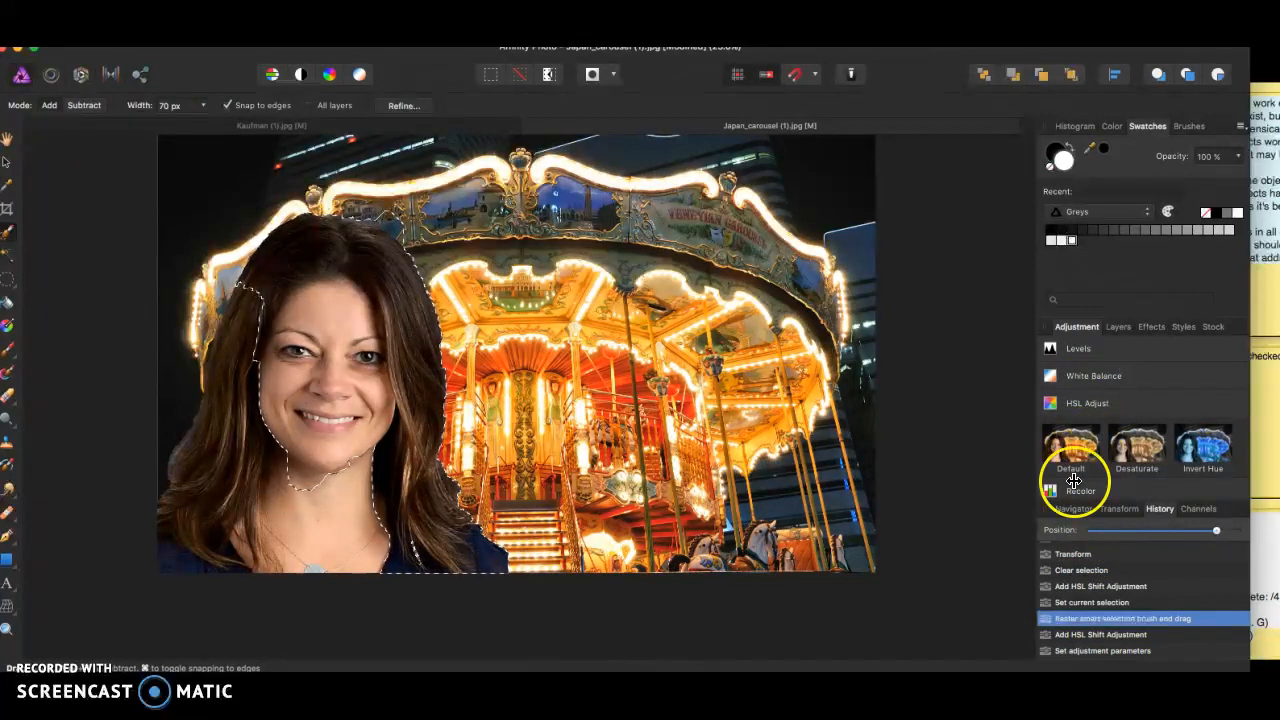
# Add a White Balance adjustment with default settings to the selected face and hair
pyautogui.click(1093, 376)
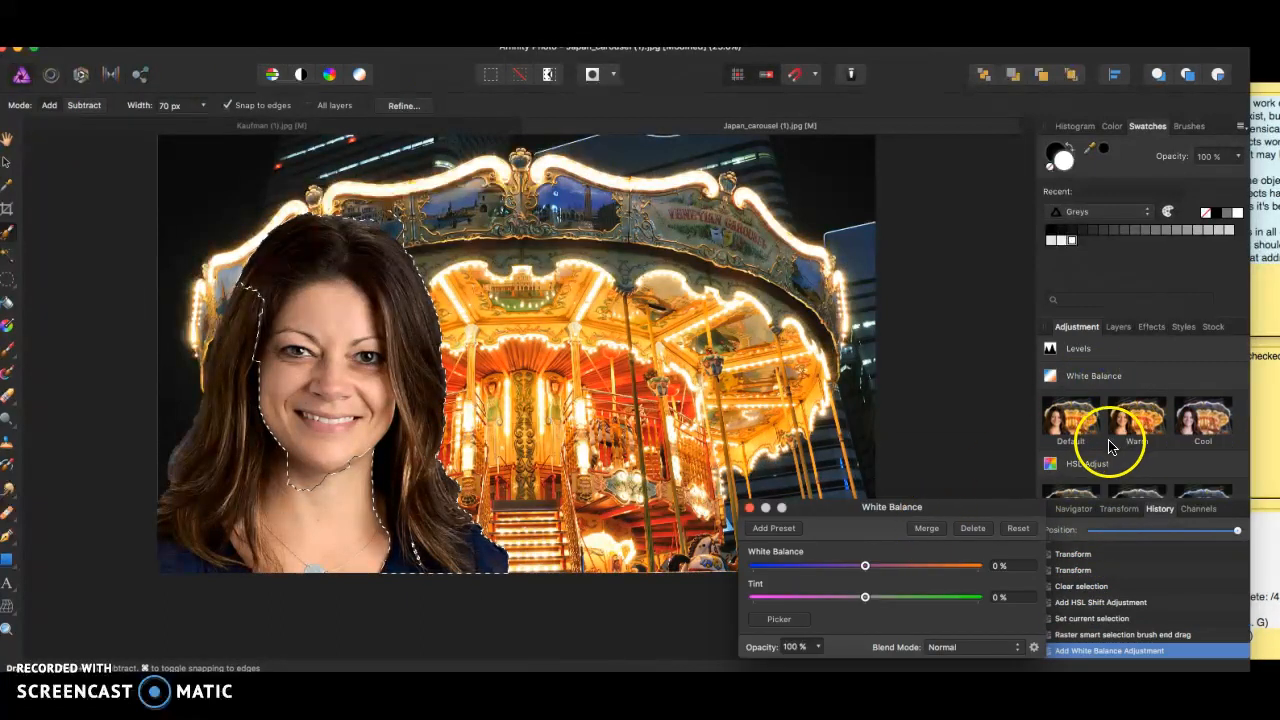
pyautogui.click(1080, 378)
pyautogui.click(1083, 379)
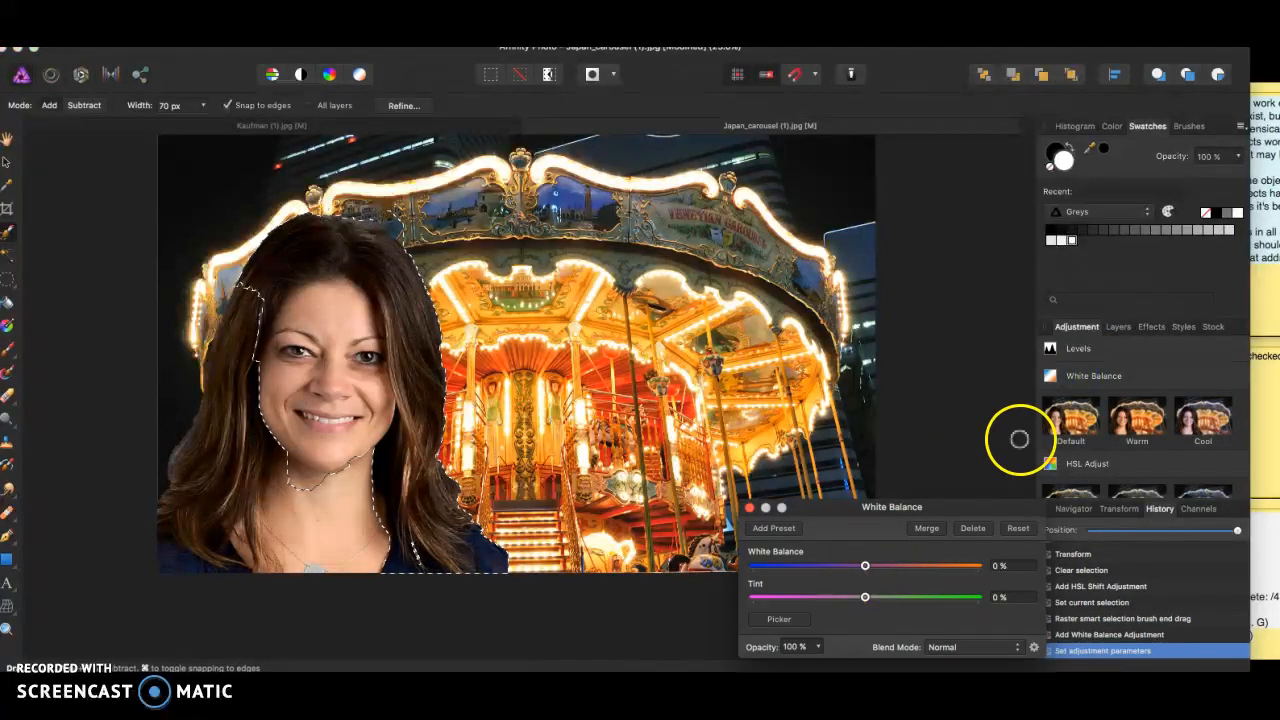
pyautogui.click(1088, 376)
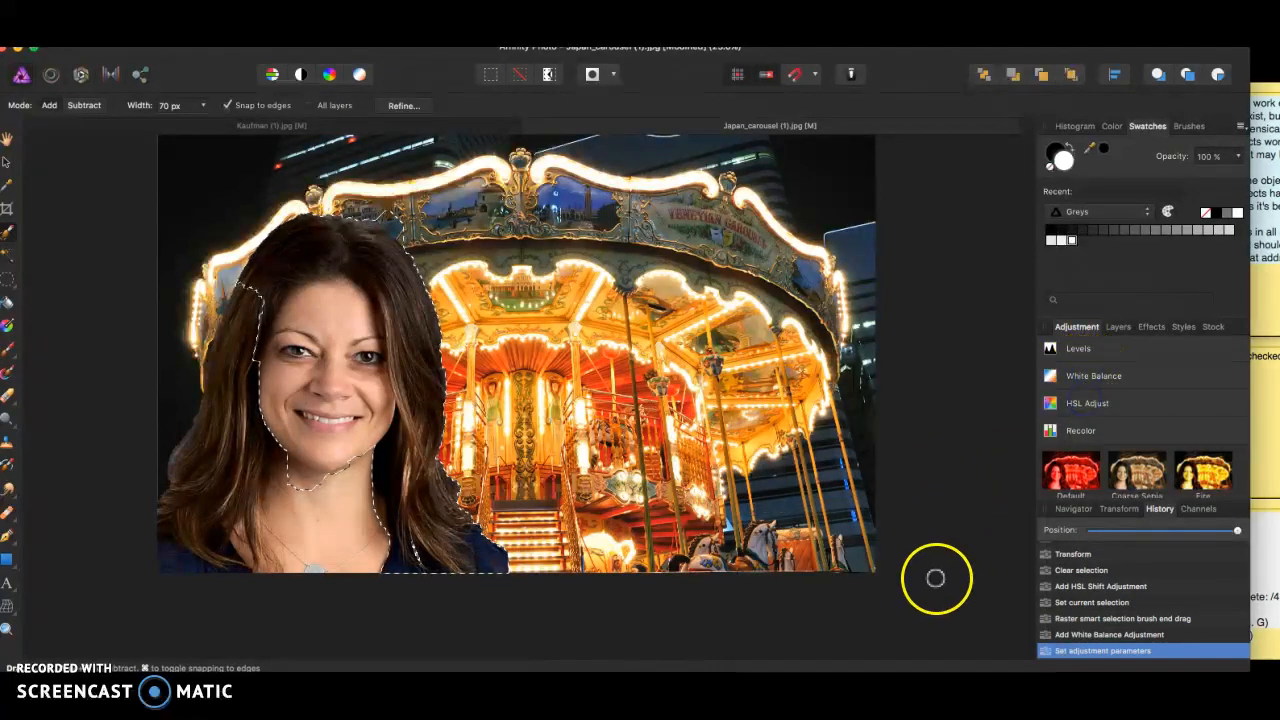
# Add an HSL adjustment that fully desaturates the selected face and hair, and clear the layer selection
pyautogui.click(1095, 405)
pyautogui.click(866, 584)
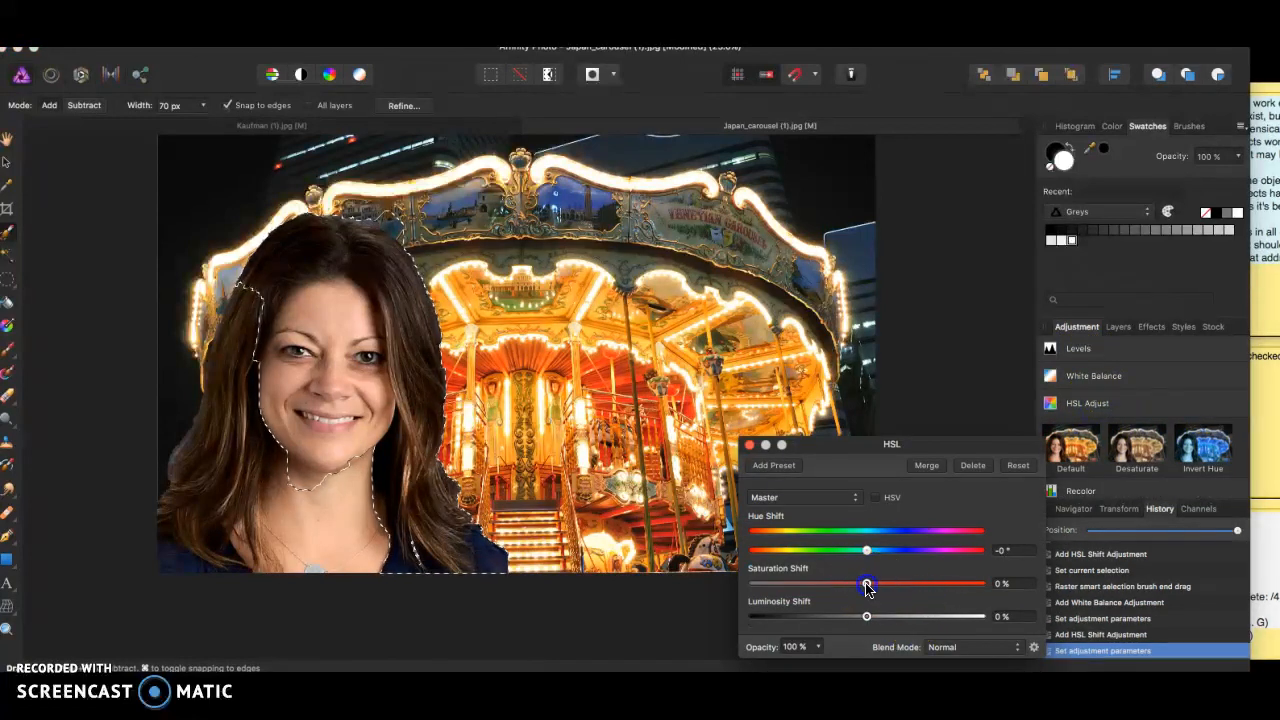
pyautogui.click(8, 161)
pyautogui.click(47, 224)
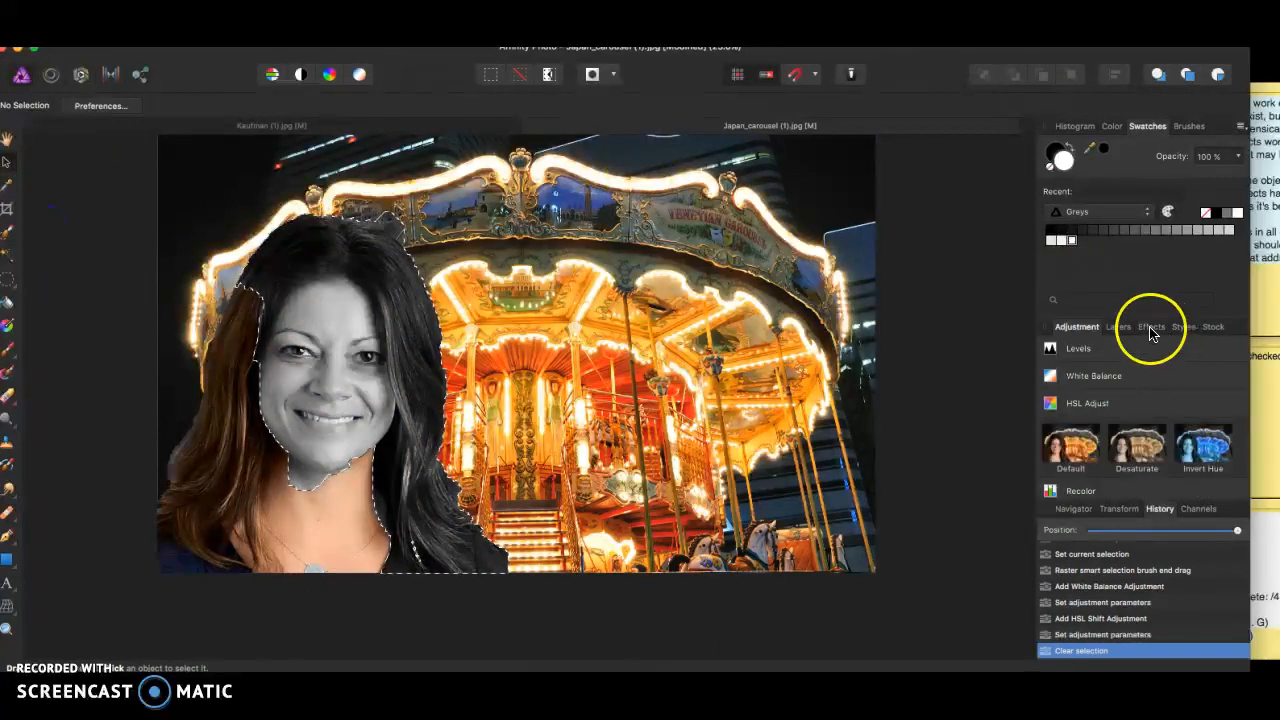
# Try moving the selected part of the portrait layer towards the middle of the carousel, and undo the move
pyautogui.click(1117, 327)
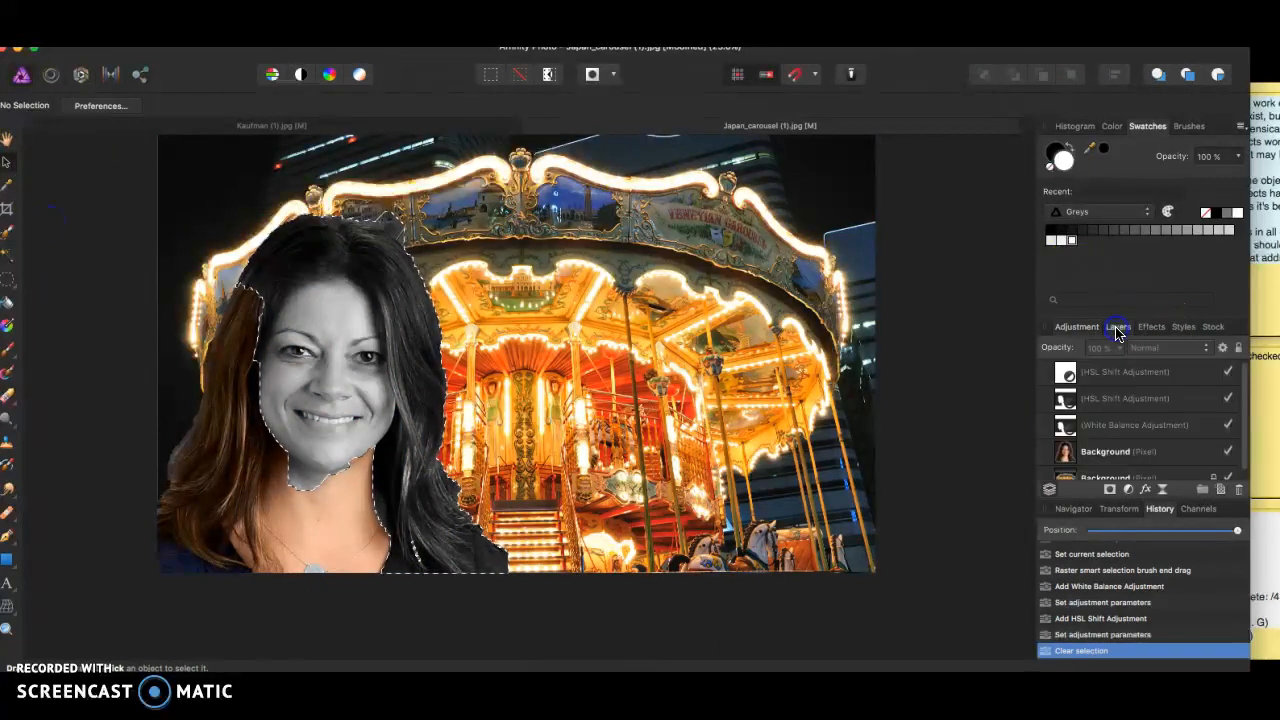
pyautogui.click(1102, 453)
pyautogui.moveTo(255, 530); pyautogui.dragTo(542, 510)
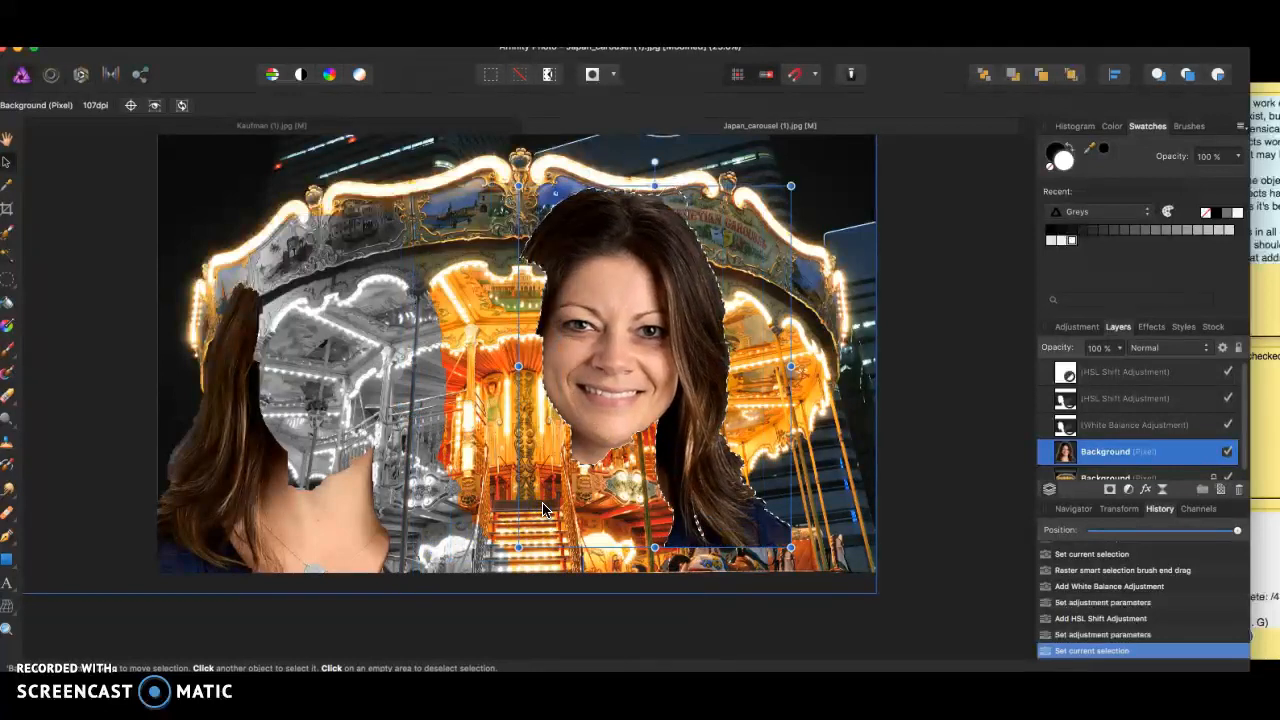
pyautogui.press('super+z')
# Deselect the face and hair area and shift the whole portrait slightly
pyautogui.click(490, 75)
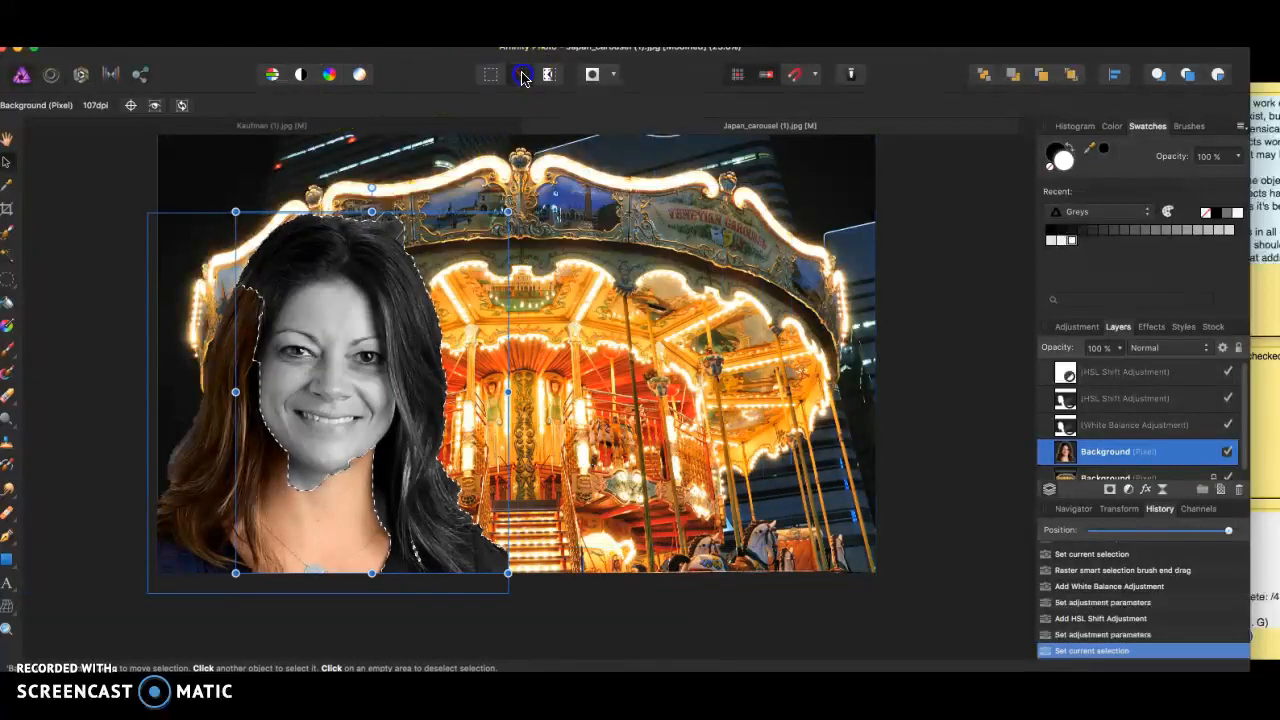
pyautogui.moveTo(288, 518)
pyautogui.mouseDown()
pyautogui.moveTo(384, 555)
pyautogui.moveTo(571, 491)
pyautogui.moveTo(703, 514)
pyautogui.moveTo(654, 478)
pyautogui.moveTo(449, 521)
pyautogui.moveTo(336, 486)
pyautogui.moveTo(292, 536)
pyautogui.moveTo(282, 502)
pyautogui.moveTo(294, 526)
pyautogui.moveTo(297, 500)
pyautogui.moveTo(287, 521)
pyautogui.moveTo(295, 507)
pyautogui.moveTo(651, 517)
pyautogui.moveTo(673, 500)
pyautogui.moveTo(323, 569)
pyautogui.moveTo(267, 540)
pyautogui.moveTo(279, 522)
pyautogui.moveTo(613, 504)
pyautogui.moveTo(240, 558)
pyautogui.moveTo(268, 490)
pyautogui.moveTo(683, 484)
pyautogui.moveTo(351, 449)
pyautogui.moveTo(277, 546)
pyautogui.moveTo(289, 526)
pyautogui.mouseUp()
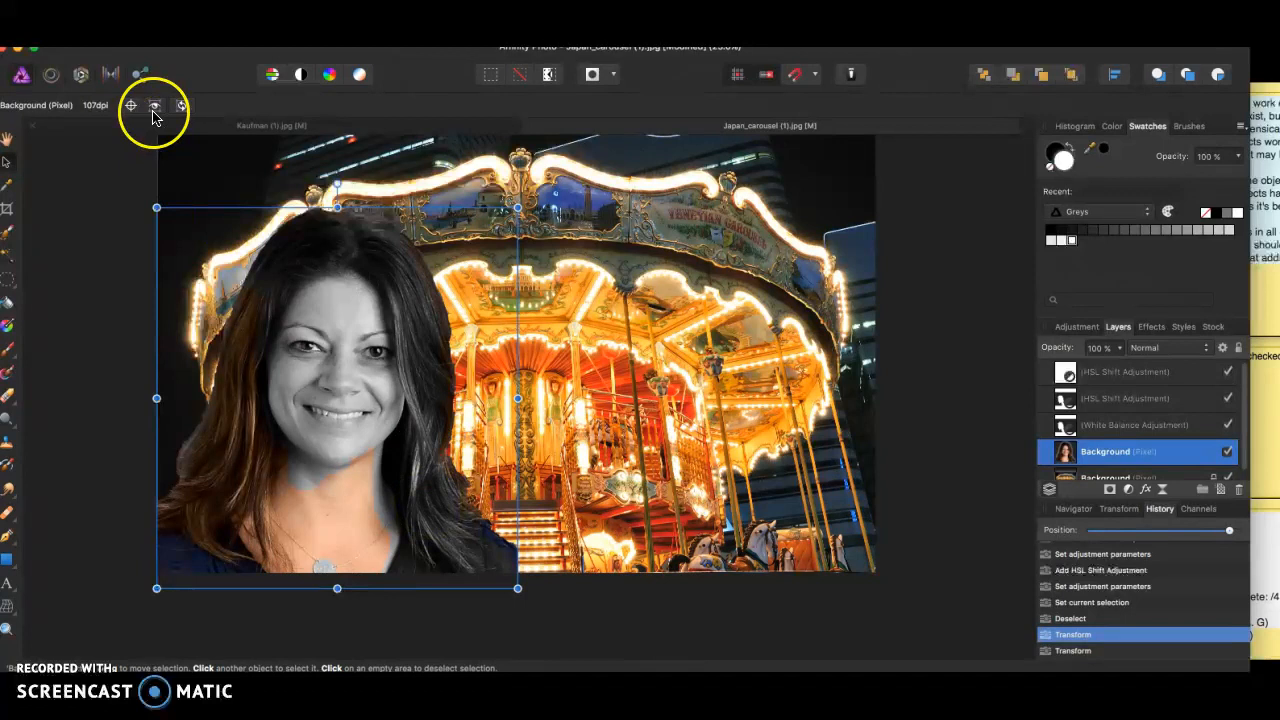
# Delete both HSL Shift adjustment layers and the White Balance adjustment layer above the portrait
pyautogui.click(1128, 375)
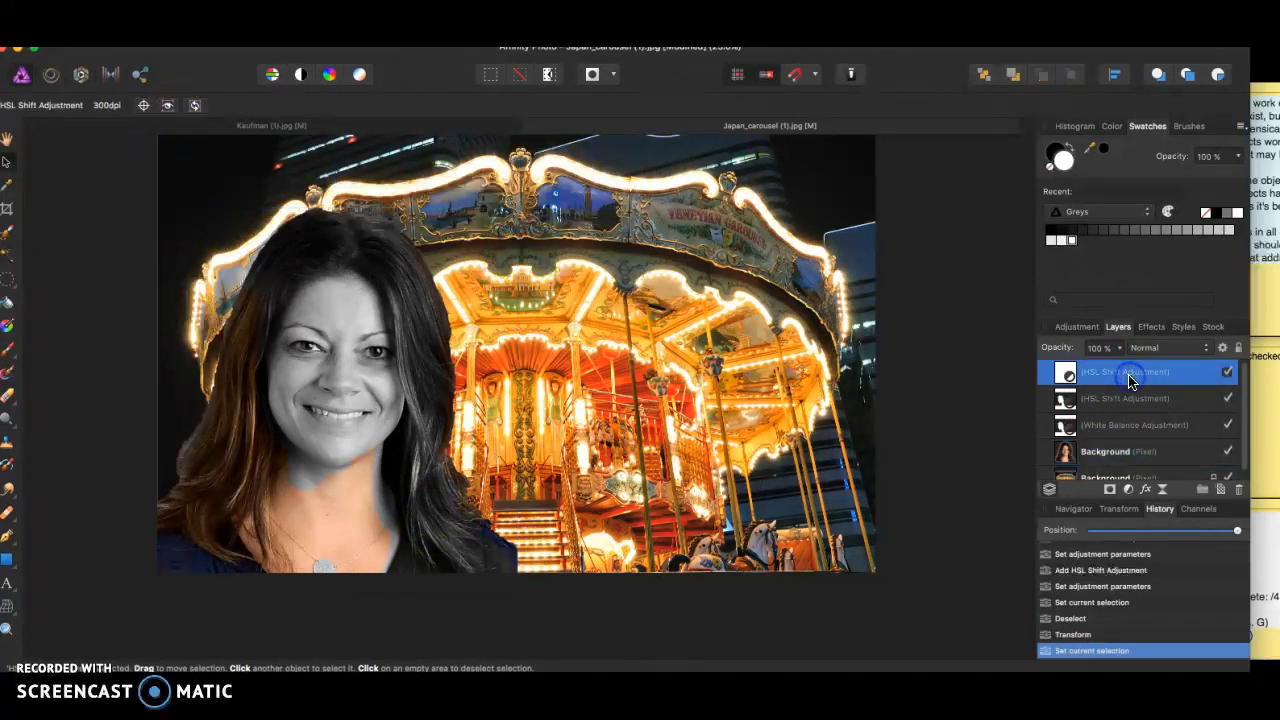
pyautogui.press('Delete')
pyautogui.press('Delete')
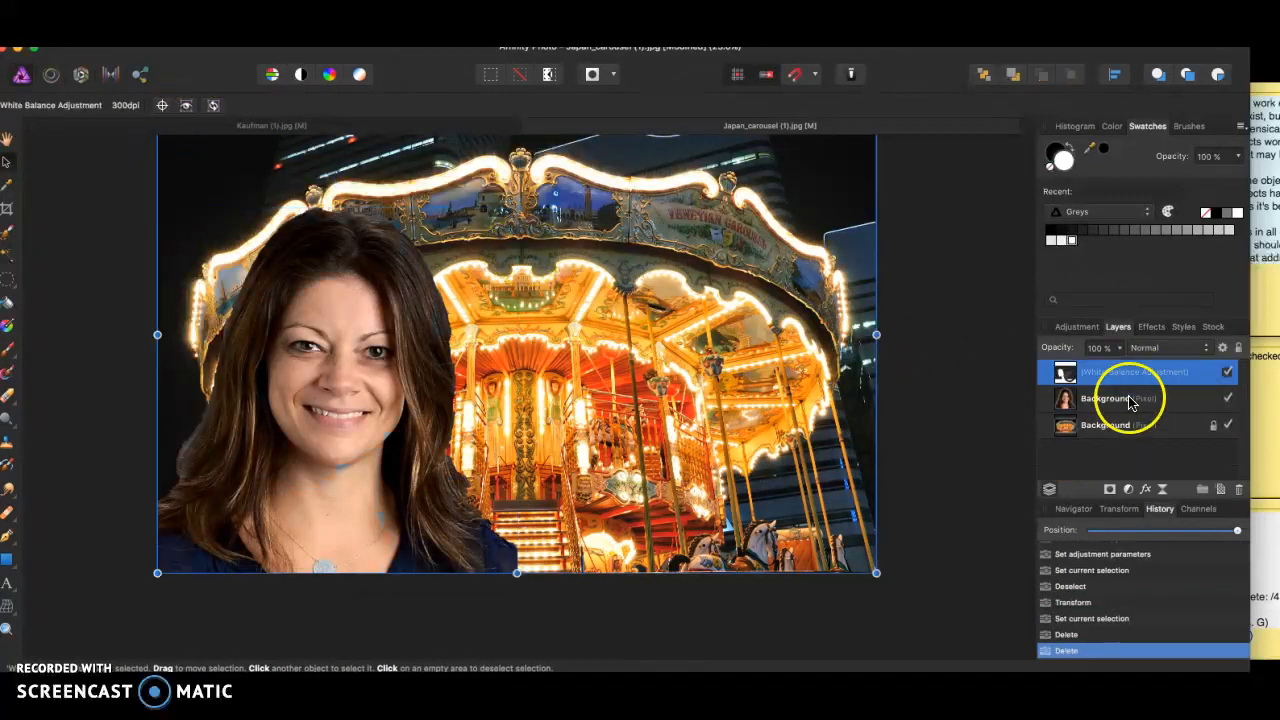
pyautogui.press('Delete')
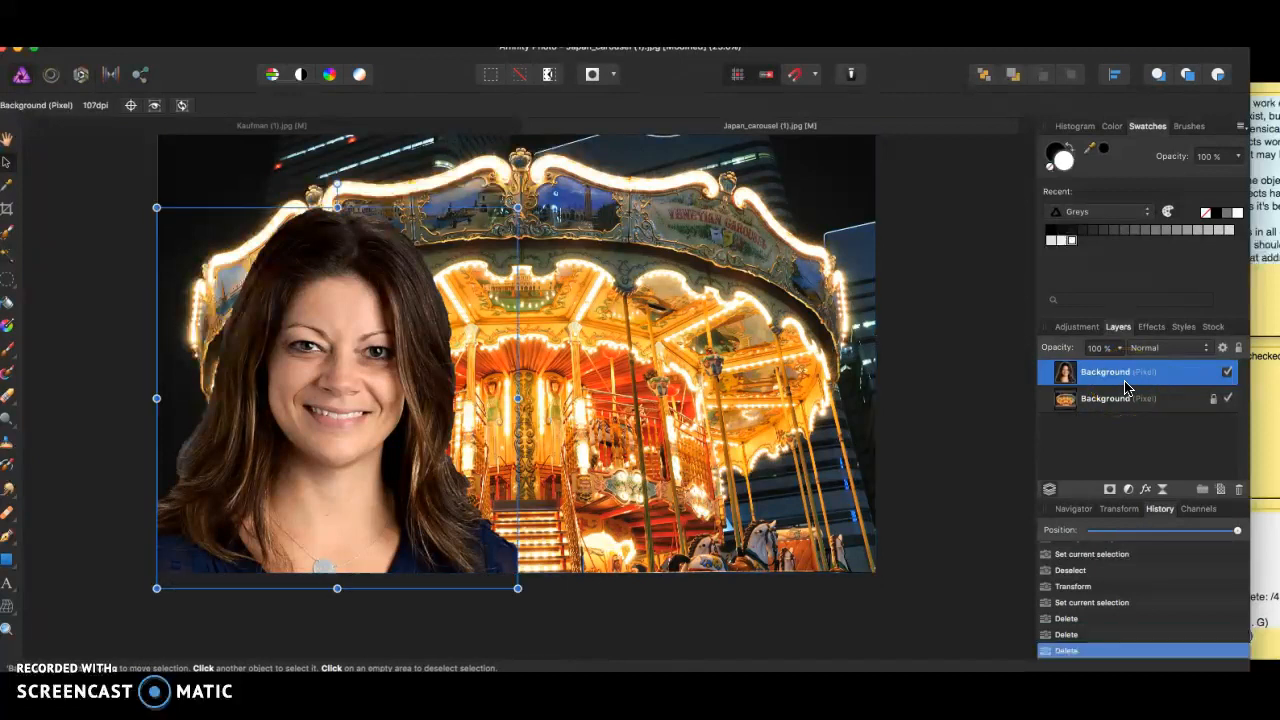
# Select the whole woman on the portrait layer, including hair and shoulders, with the Selection Brush at 70 px width
pyautogui.click(52, 292)
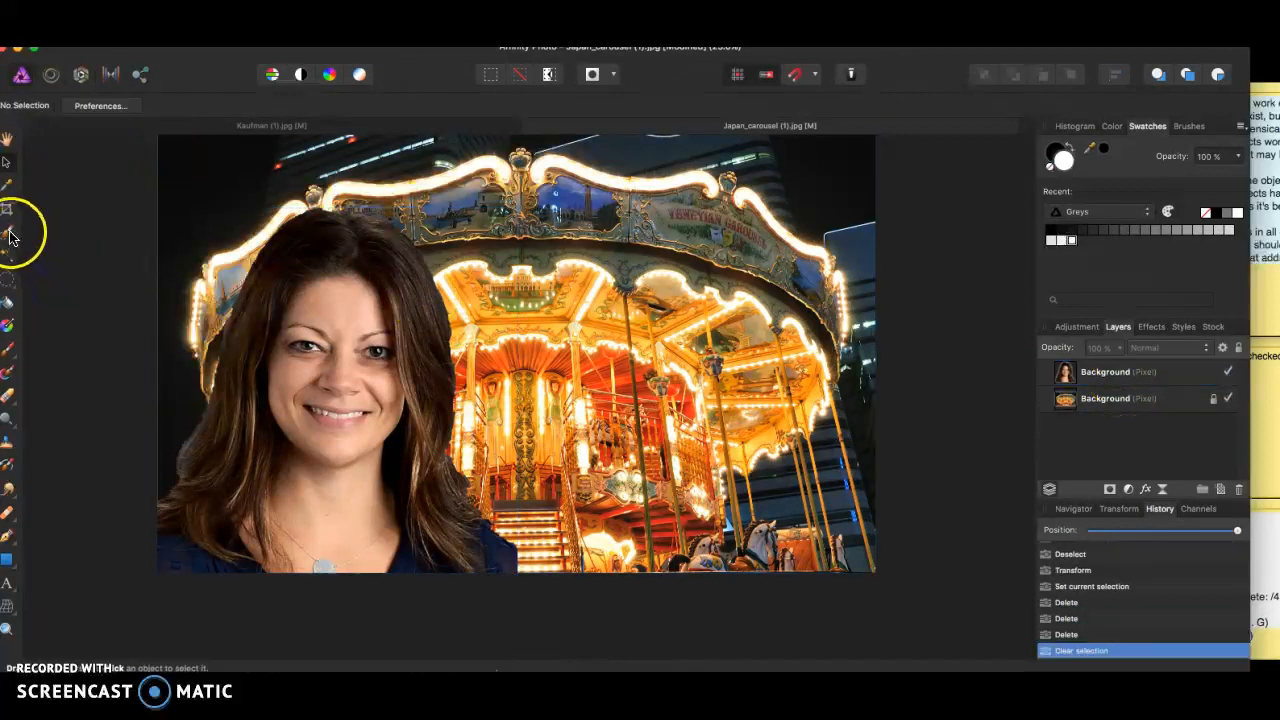
pyautogui.click(8, 231)
pyautogui.moveTo(344, 281)
pyautogui.mouseDown()
pyautogui.moveTo(356, 290)
pyautogui.moveTo(323, 263)
pyautogui.moveTo(342, 246)
pyautogui.mouseUp()
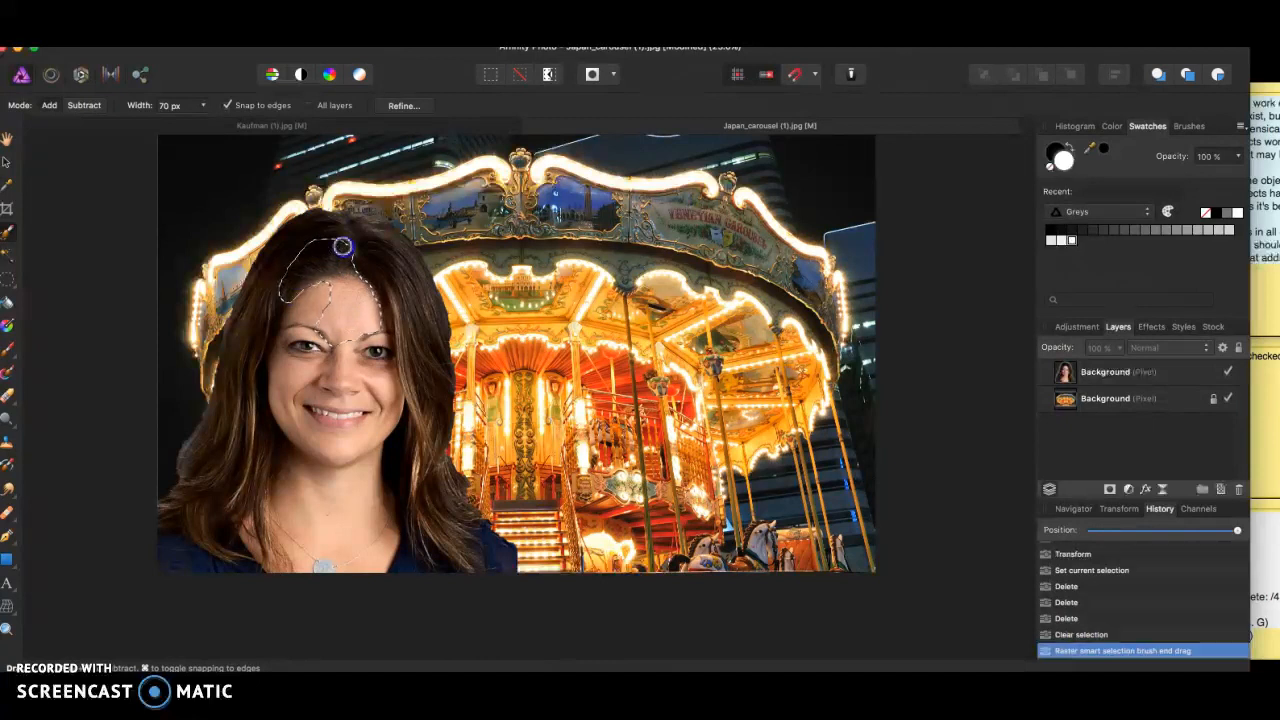
pyautogui.click(1095, 372)
pyautogui.moveTo(399, 283)
pyautogui.mouseDown()
pyautogui.moveTo(415, 427)
pyautogui.moveTo(377, 302)
pyautogui.moveTo(325, 380)
pyautogui.moveTo(318, 230)
pyautogui.mouseUp()
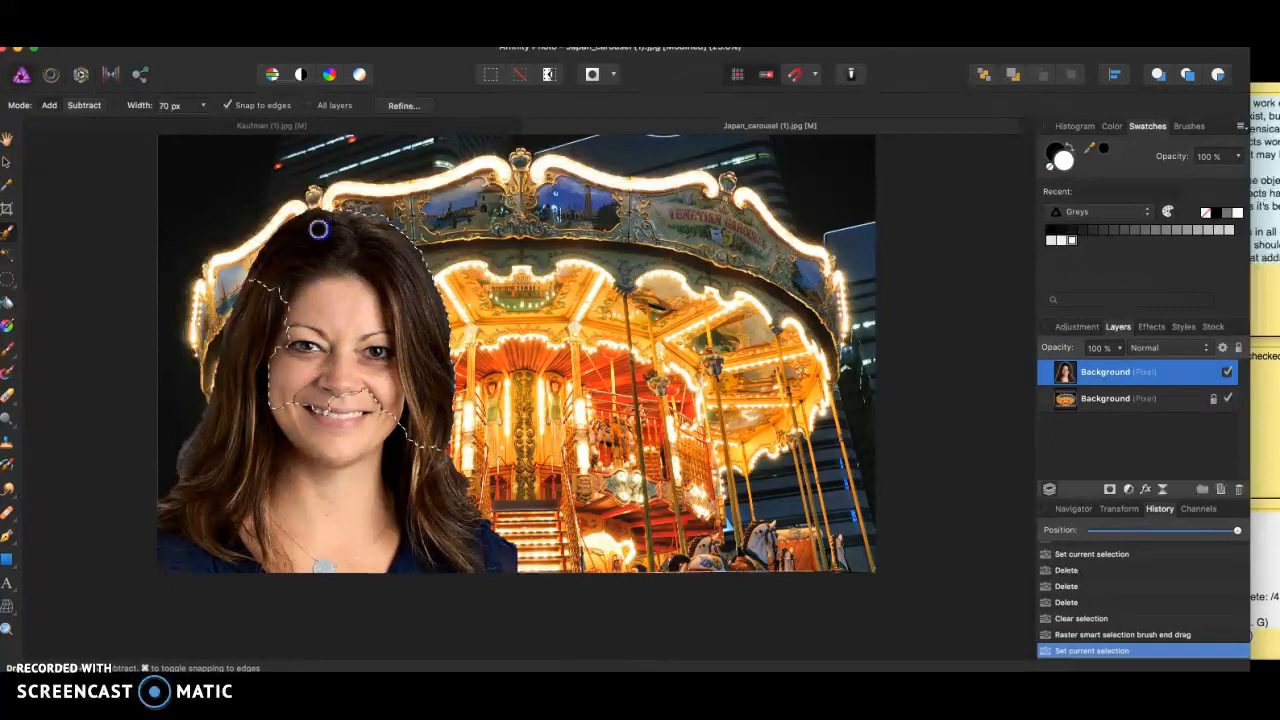
pyautogui.moveTo(258, 363)
pyautogui.mouseDown()
pyautogui.moveTo(289, 477)
pyautogui.moveTo(312, 423)
pyautogui.mouseUp()
pyautogui.moveTo(468, 564)
pyautogui.mouseDown()
pyautogui.moveTo(332, 473)
pyautogui.moveTo(313, 507)
pyautogui.moveTo(241, 428)
pyautogui.mouseUp()
pyautogui.moveTo(222, 504); pyautogui.dragTo(224, 500)
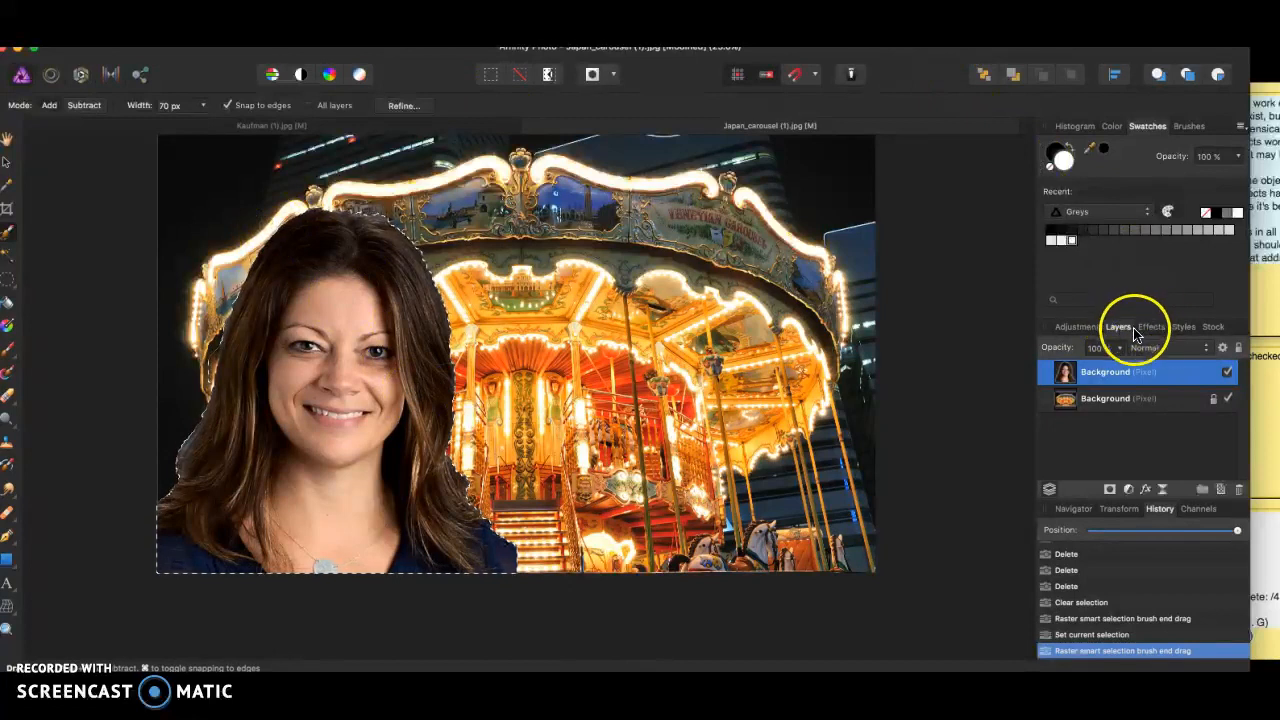
# Add a White Balance adjustment to the selected woman on the portrait layer
pyautogui.click(1073, 327)
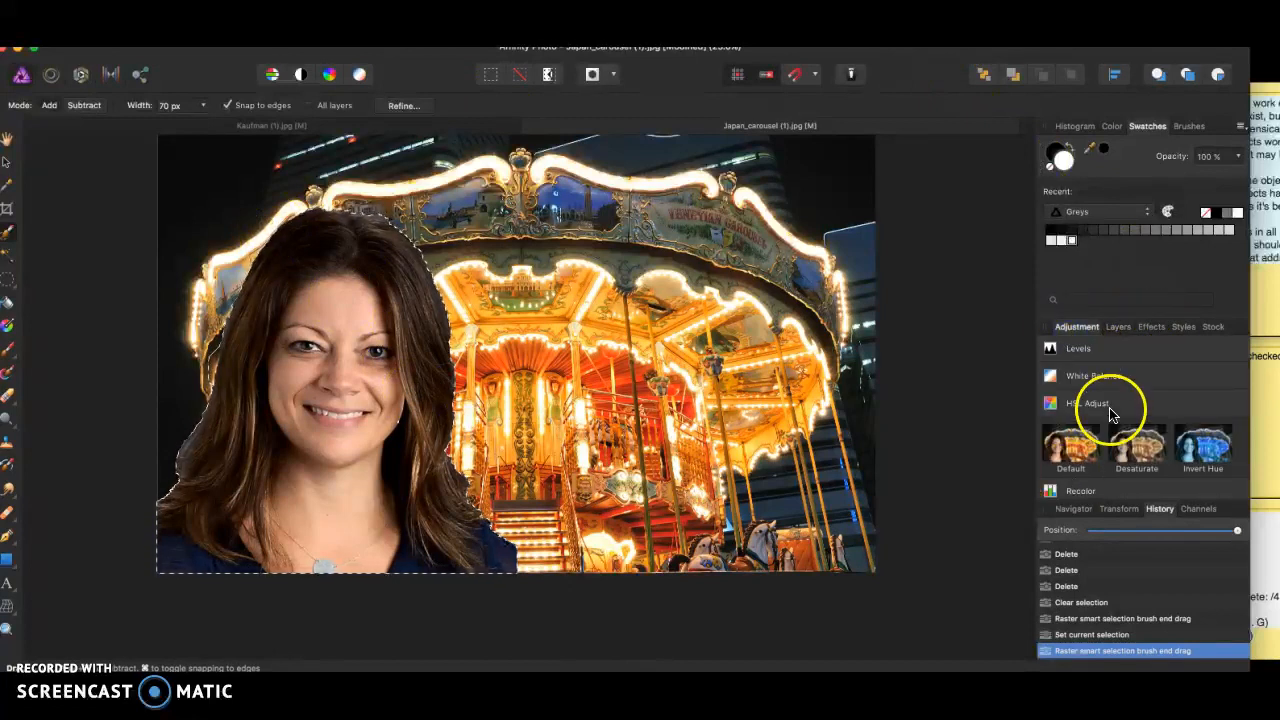
pyautogui.click(1118, 327)
pyautogui.click(1073, 327)
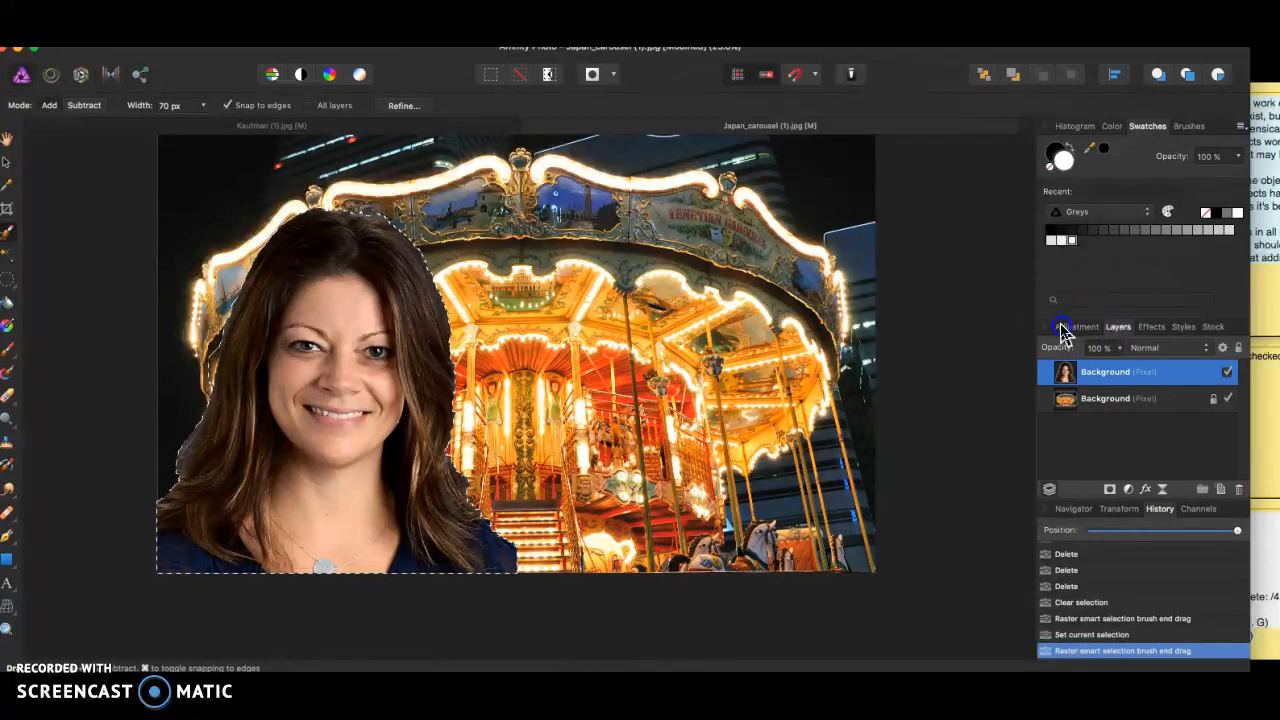
pyautogui.scroll(-3, 1070, 430)
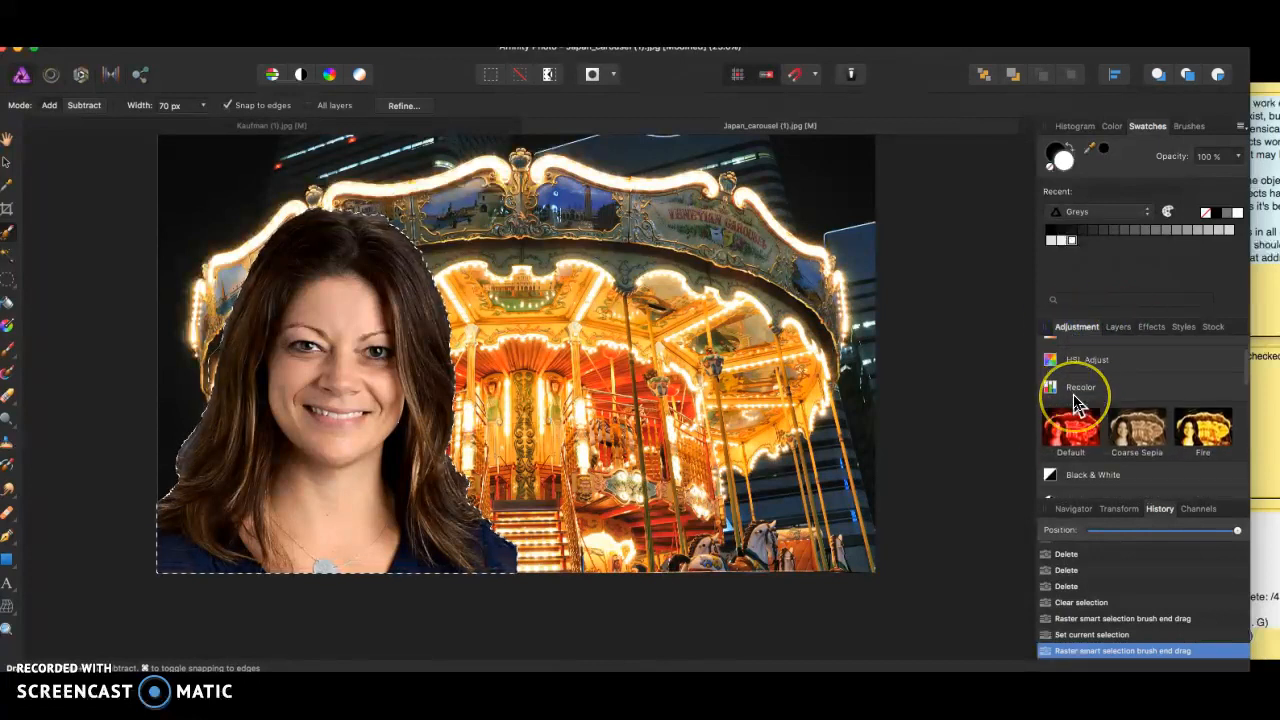
pyautogui.scroll(3, 1078, 403)
pyautogui.click(1084, 398)
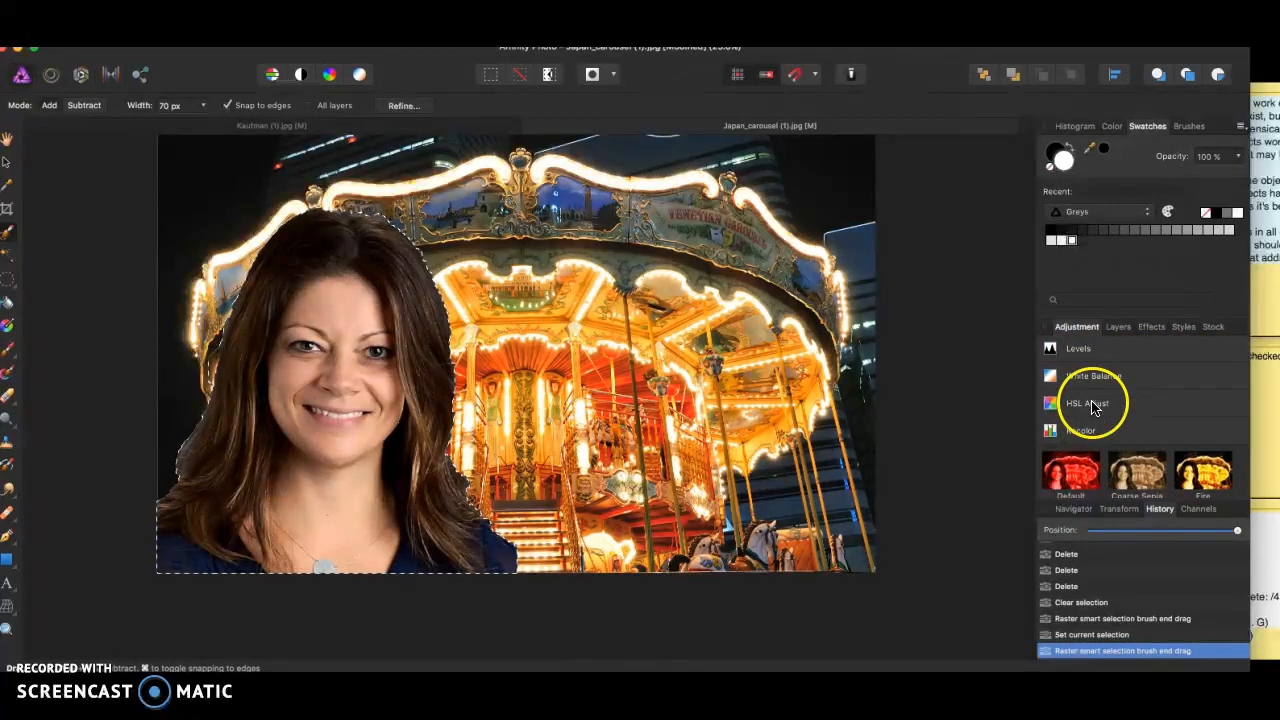
pyautogui.click(1103, 375)
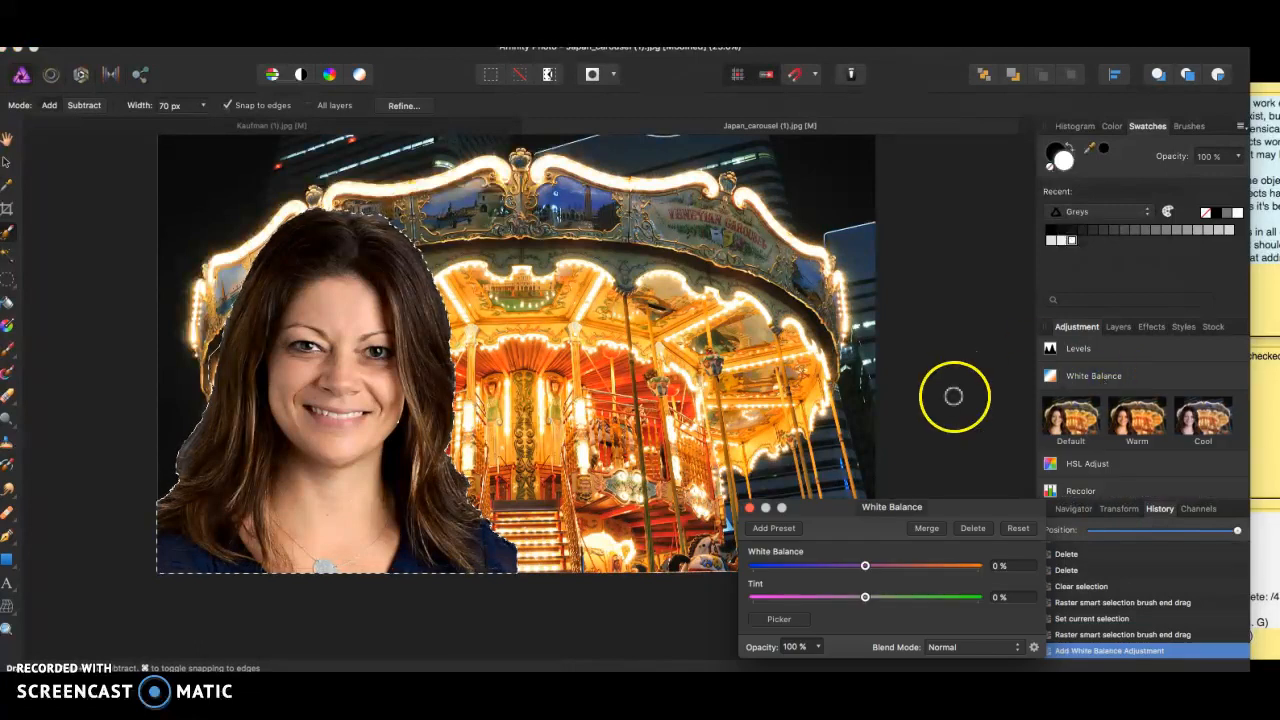
# Try warming the woman with White Balance at 32% and 100%, and return it to 0%
pyautogui.click(866, 566)
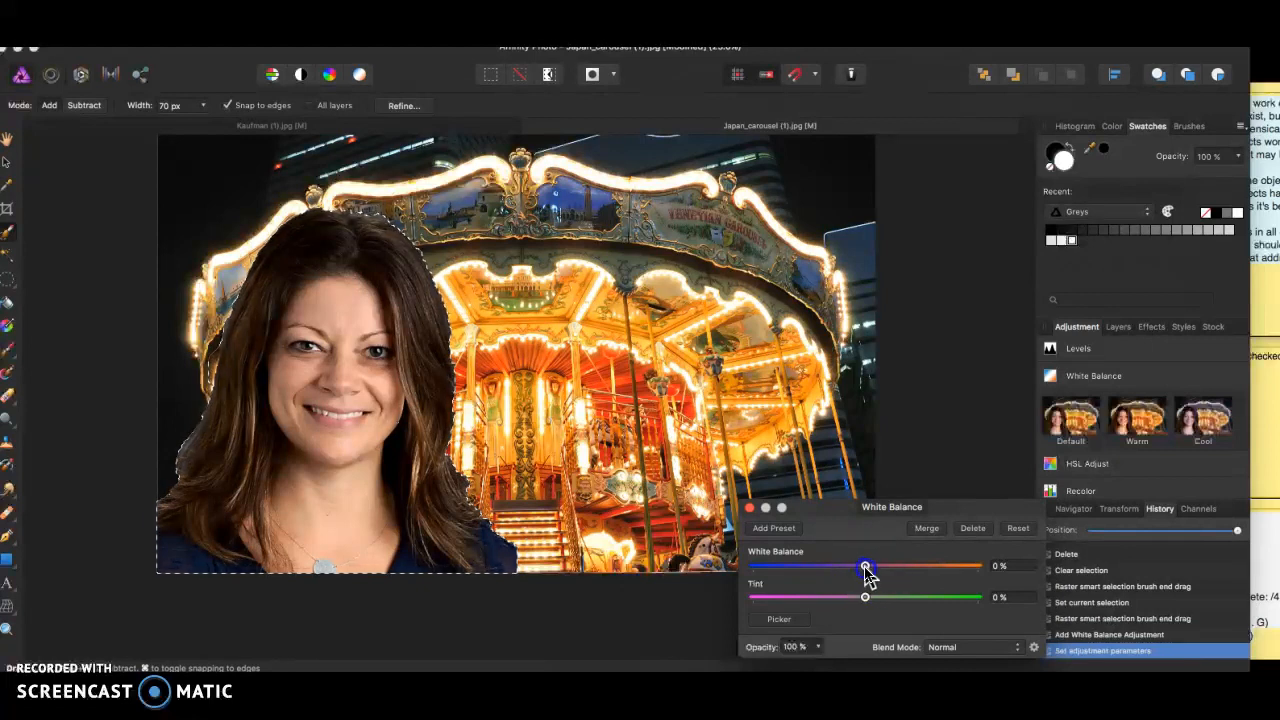
pyautogui.moveTo(866, 569); pyautogui.dragTo(904, 588)
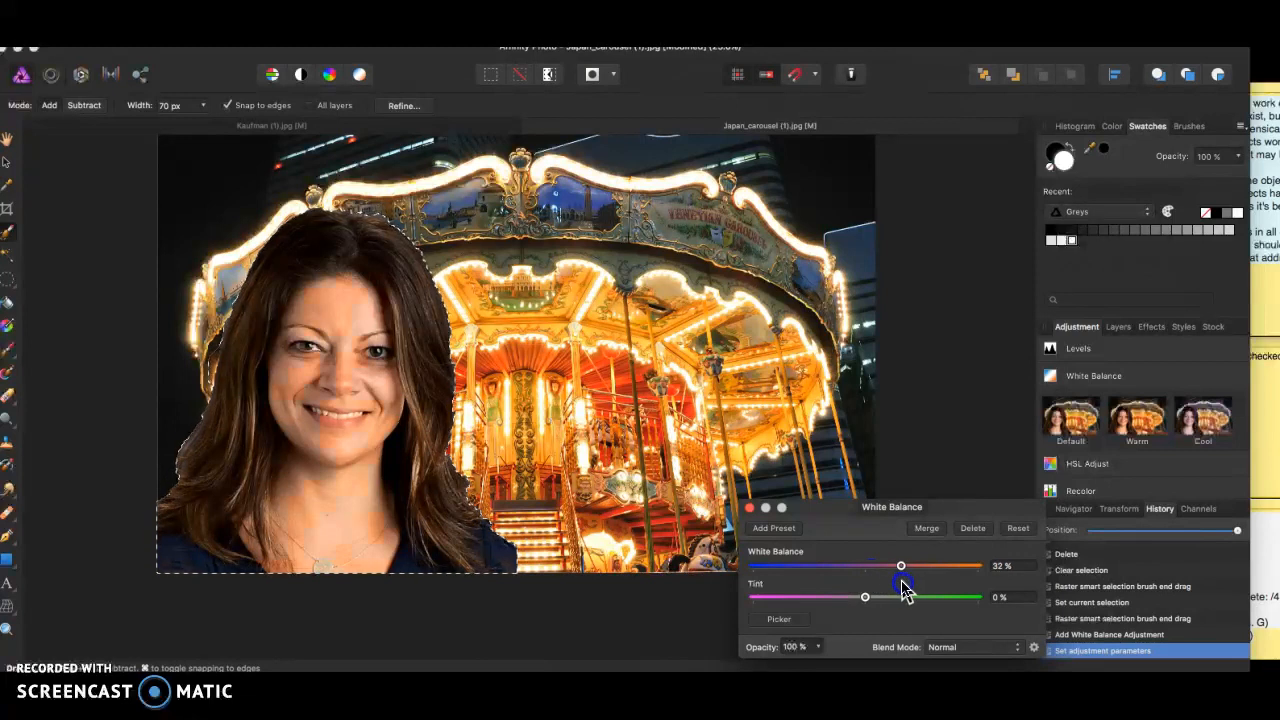
pyautogui.moveTo(910, 590); pyautogui.dragTo(1038, 620)
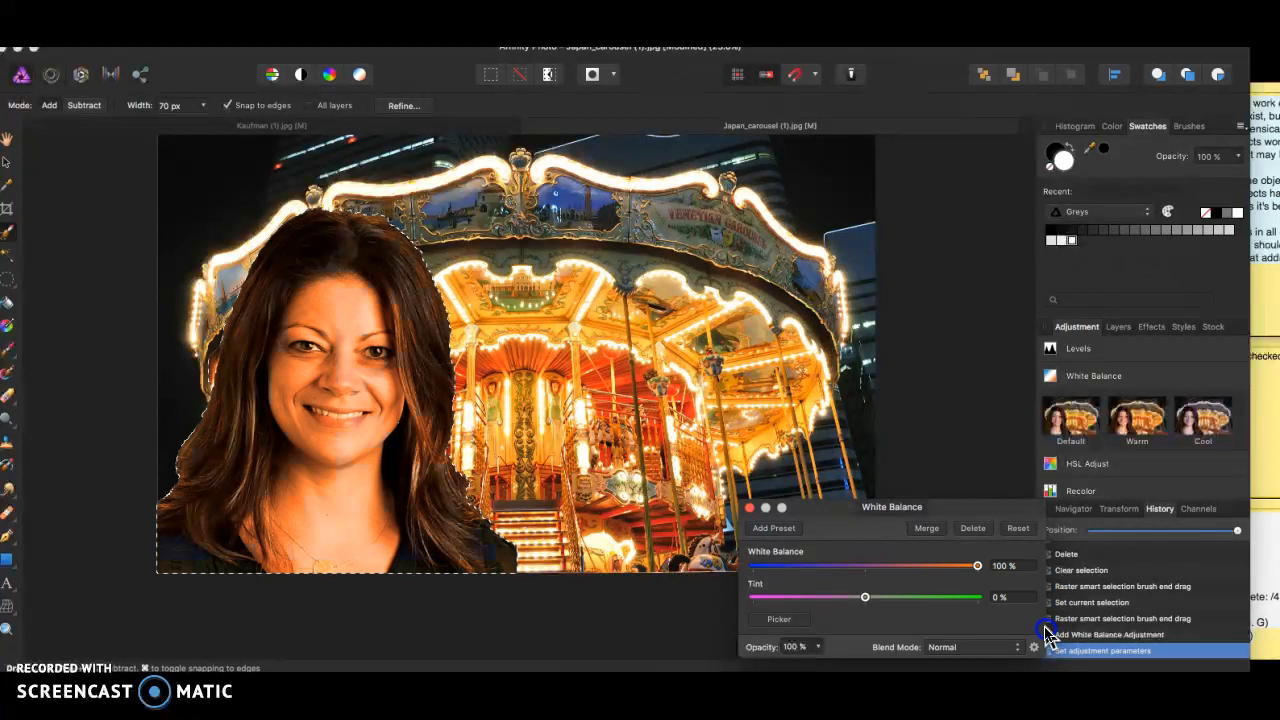
pyautogui.moveTo(995, 592); pyautogui.dragTo(856, 558)
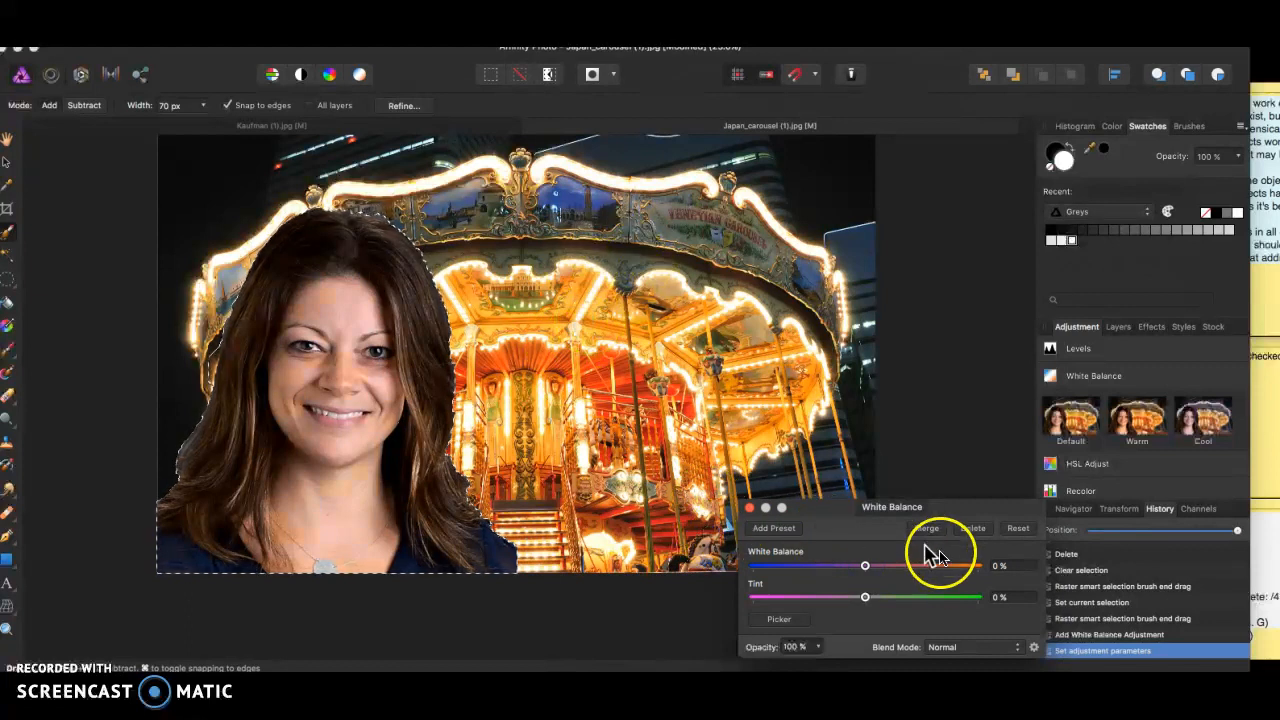
# Set the woman's White Balance to 46% and examine the warmer tone against the carousel
pyautogui.moveTo(869, 574); pyautogui.dragTo(917, 583)
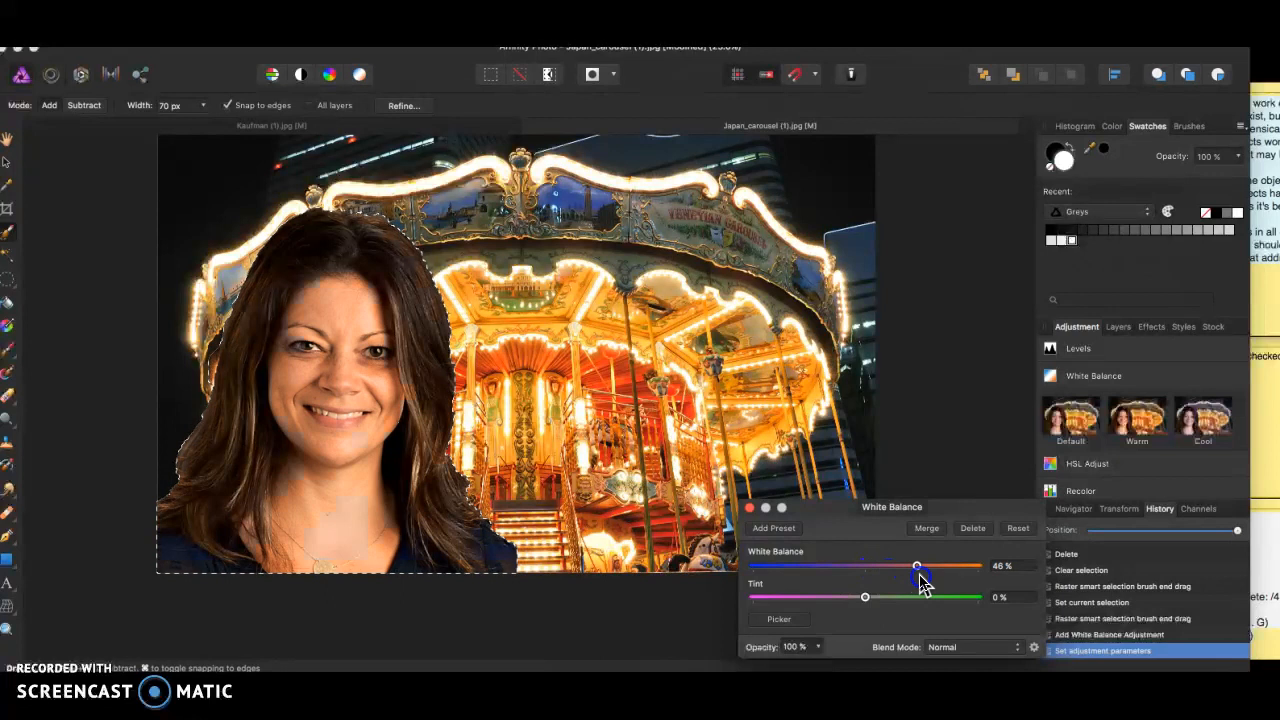
pyautogui.hscroll(-3, 496, 554)
pyautogui.scroll(3, 496, 554)
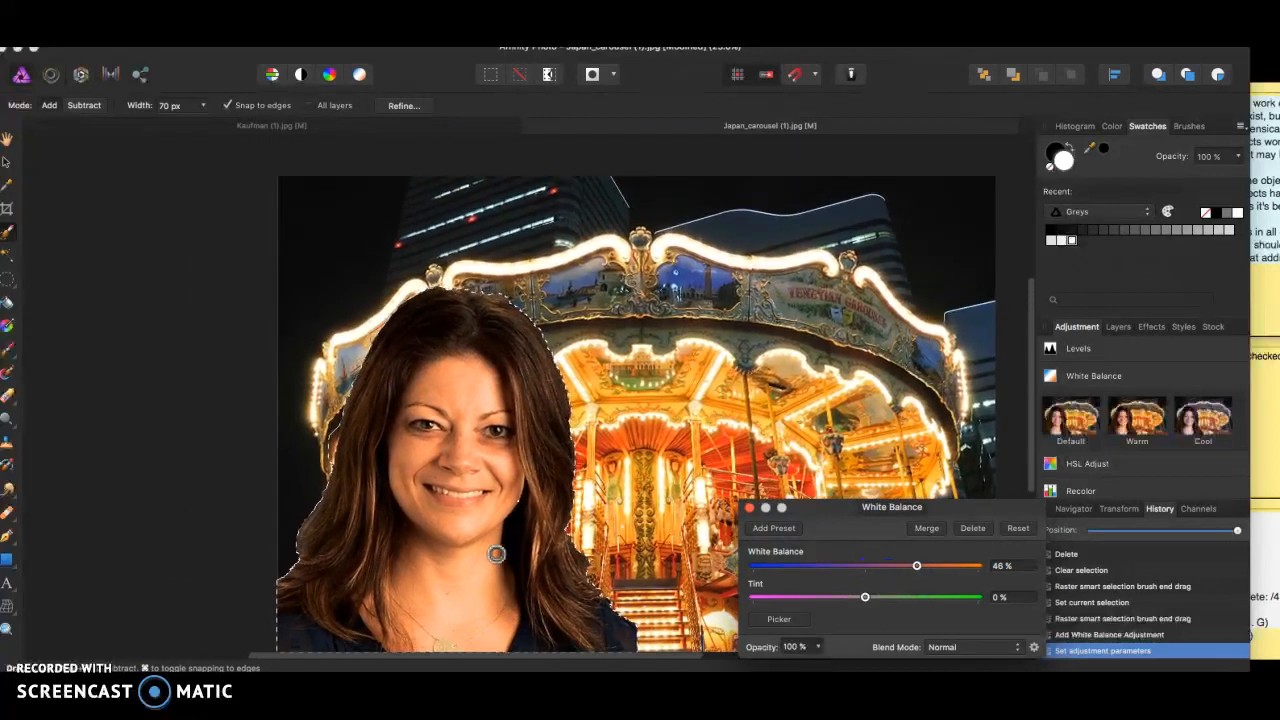
pyautogui.hscroll(2, 496, 554)
pyautogui.scroll(-2, 496, 554)
pyautogui.hscroll(2, 496, 554)
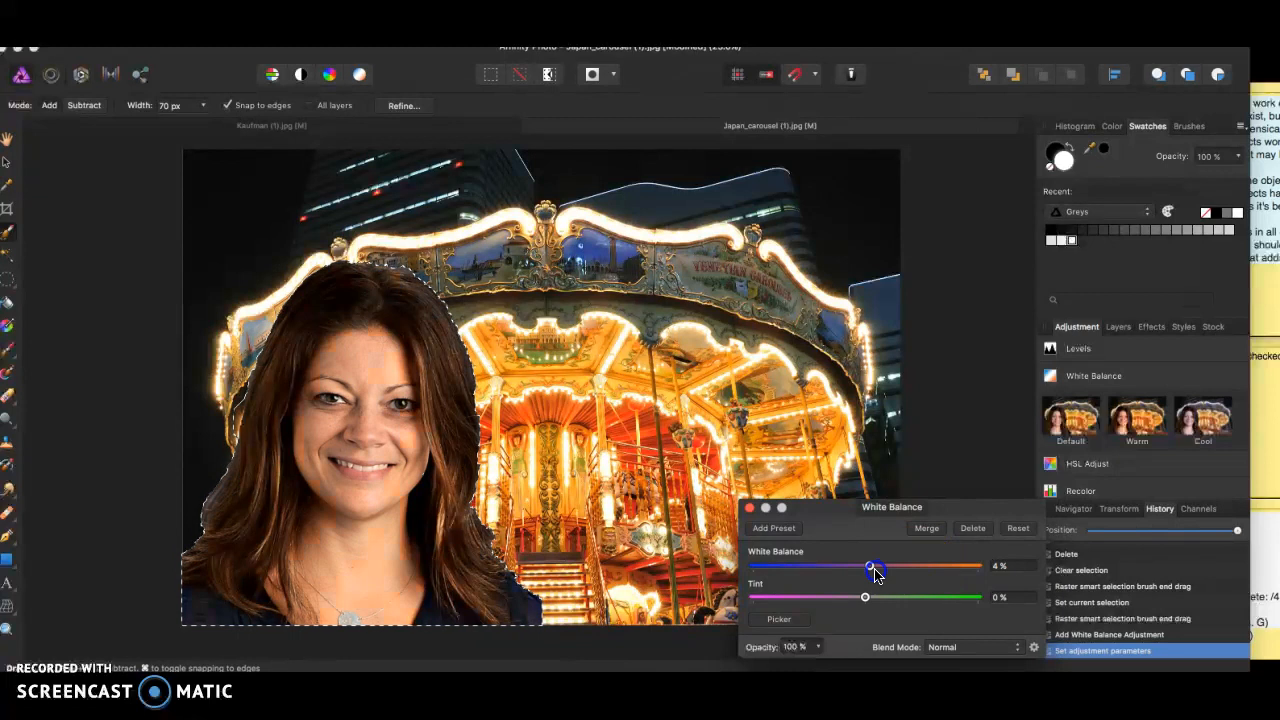
# Cool the woman's White Balance to -52% and bring it back to about -14%
pyautogui.moveTo(865, 576)
pyautogui.mouseDown()
pyautogui.moveTo(815, 569)
pyautogui.moveTo(844, 584)
pyautogui.mouseUp()
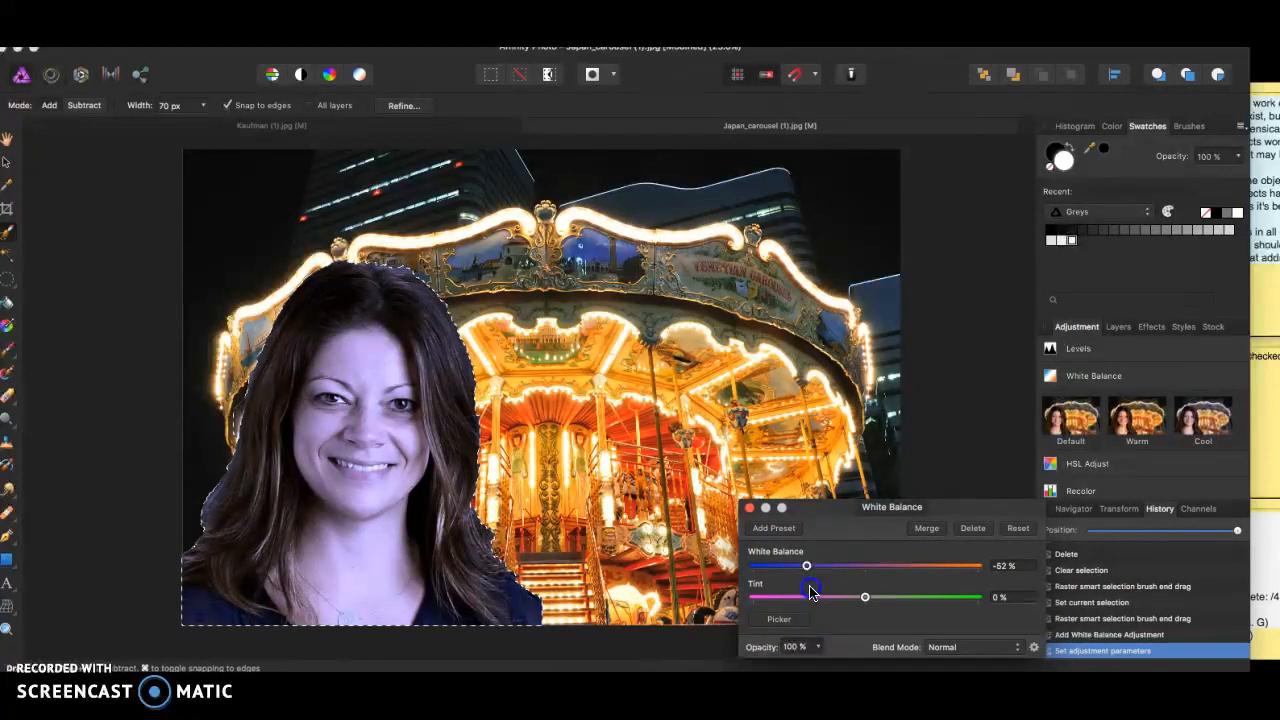
pyautogui.moveTo(811, 593); pyautogui.dragTo(860, 593)
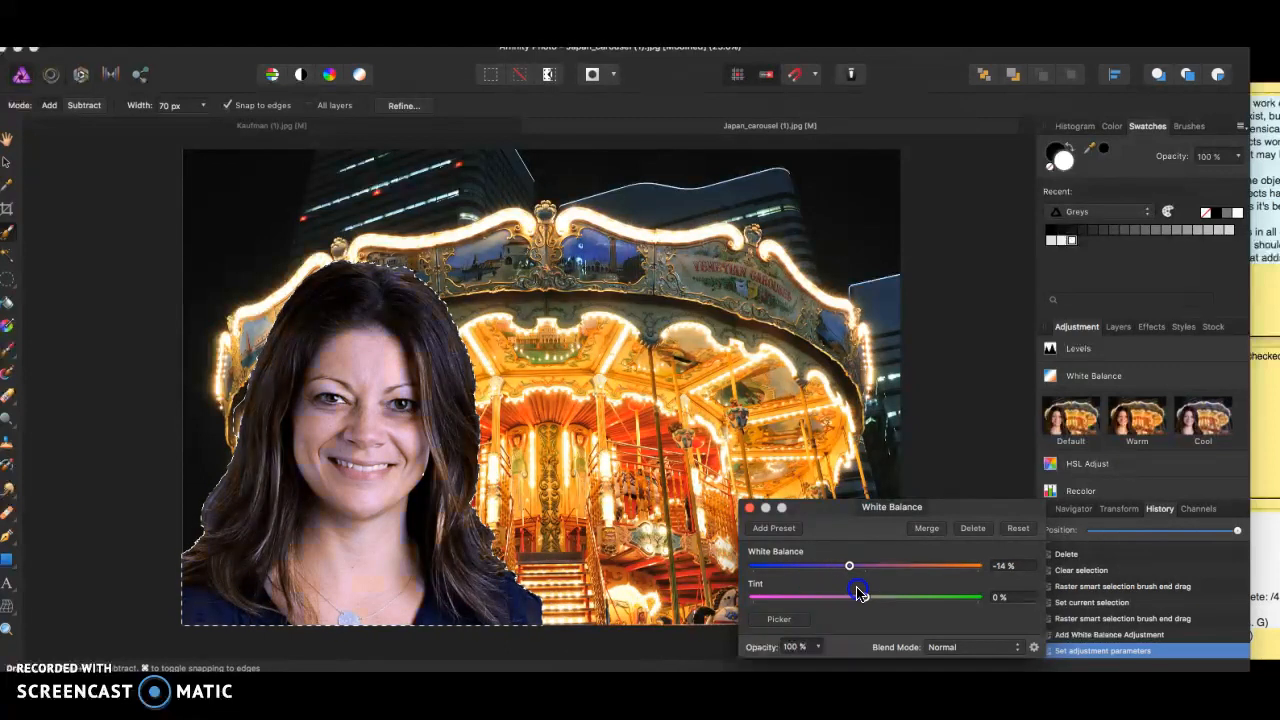